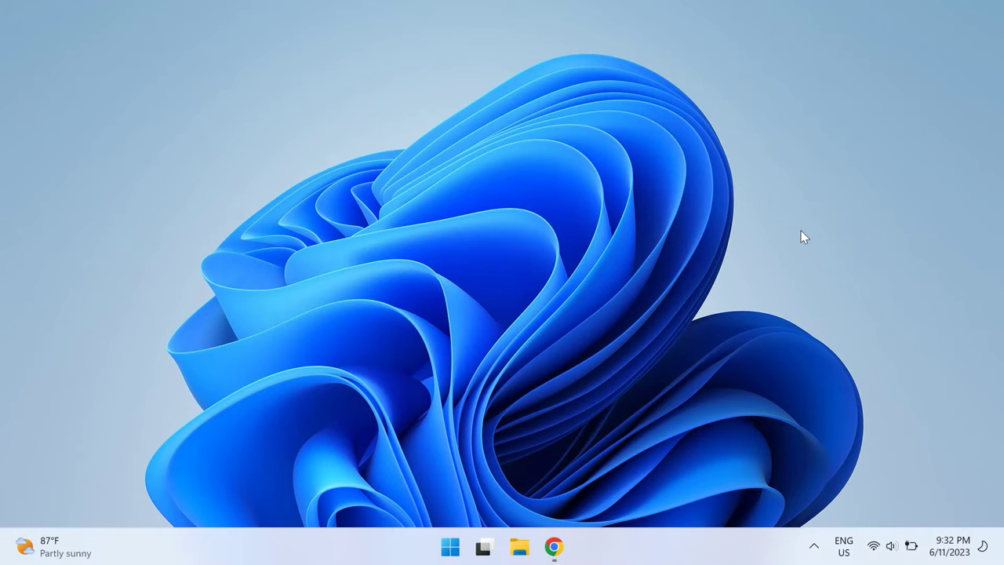
- Open the Windows Services console by running services.msc
{"action": "key", "text": "super+r"}
{"action": "type", "text": "ser"}
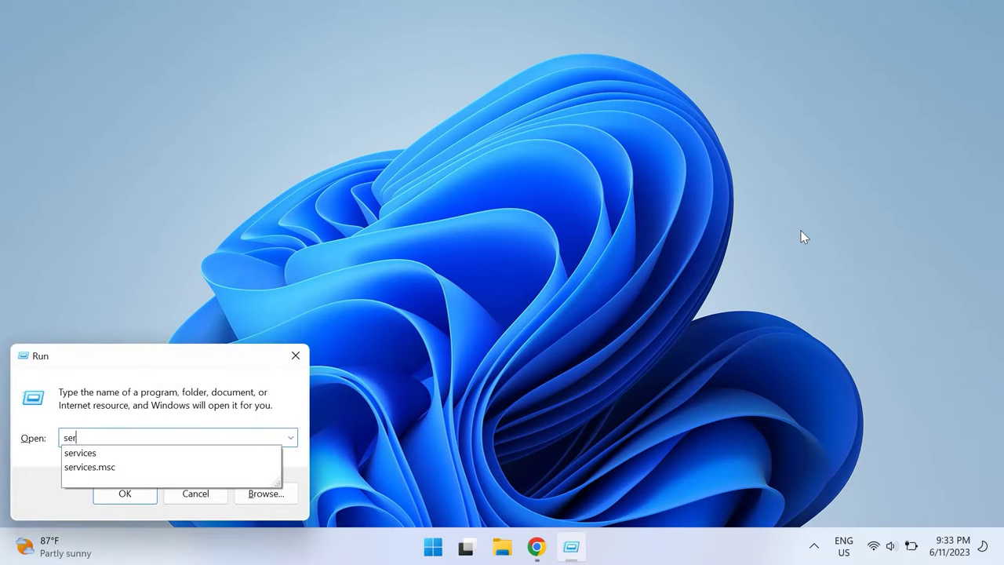
{"action": "key", "text": "Down"}
{"action": "key", "text": "Down"}
{"action": "key", "text": "Return"}
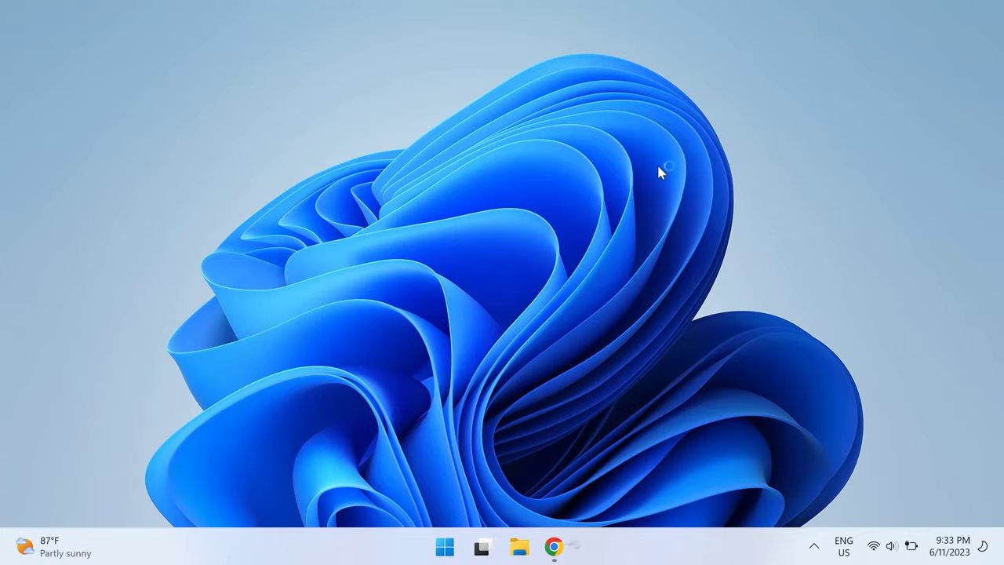
- Find the Windows Installer service in the list and open its properties
{"action": "scroll", "coordinate": [670, 311], "scroll_direction": "down", "scroll_amount": 20}
{"action": "scroll", "coordinate": [671, 311], "scroll_direction": "down", "scroll_amount": 20}
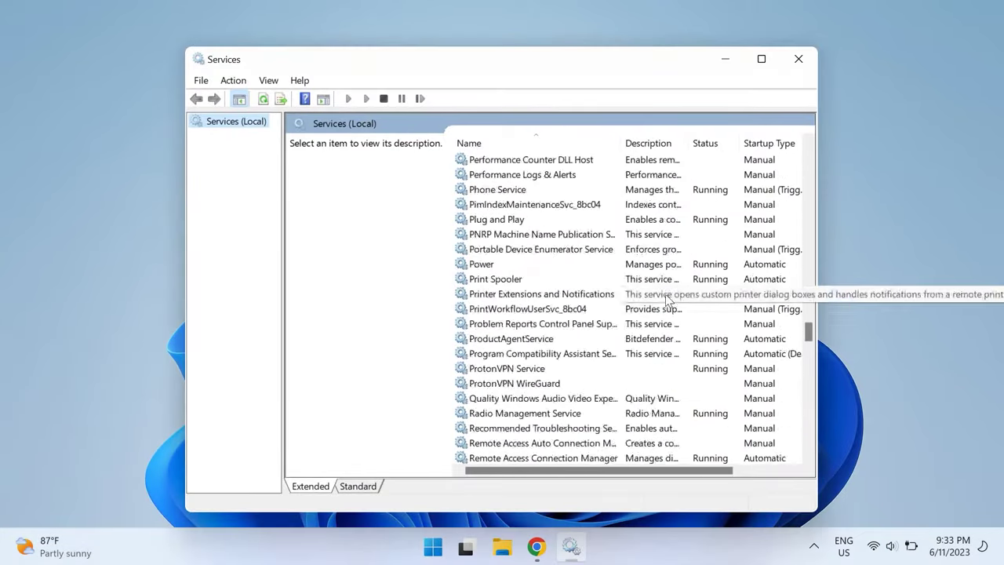
{"action": "left_click", "coordinate": [521, 414]}
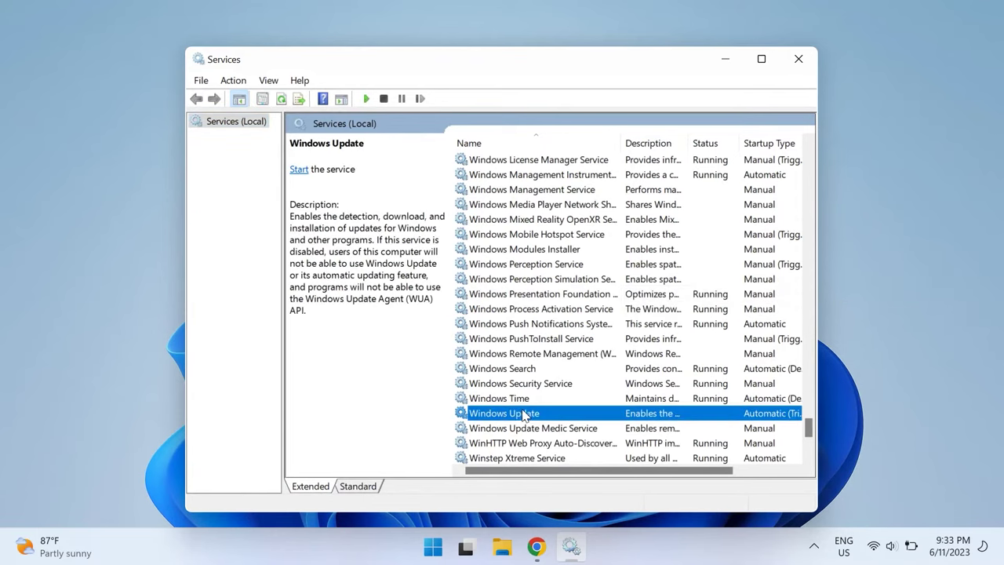
{"action": "scroll", "coordinate": [527, 412], "scroll_direction": "down", "scroll_amount": 4}
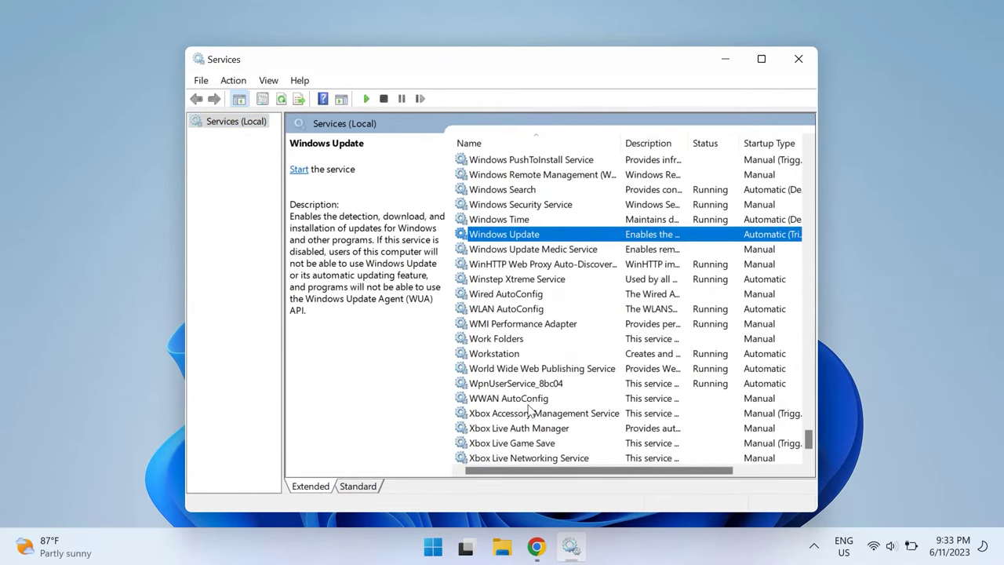
{"action": "scroll", "coordinate": [537, 400], "scroll_direction": "up", "scroll_amount": 15}
{"action": "scroll", "coordinate": [542, 396], "scroll_direction": "down", "scroll_amount": 9}
{"action": "left_click", "coordinate": [522, 372]}
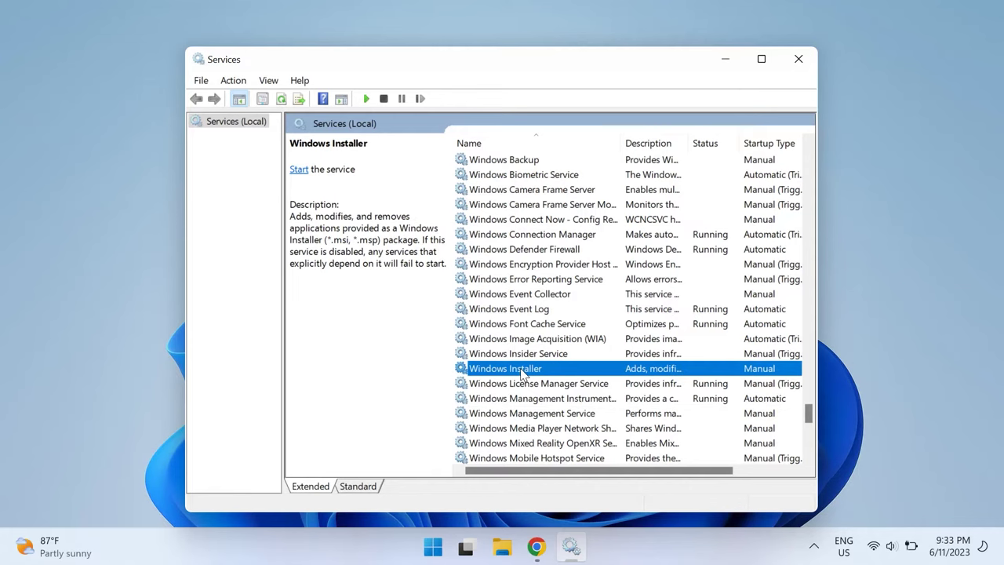
{"action": "right_click", "coordinate": [521, 371]}
{"action": "left_click", "coordinate": [549, 335]}
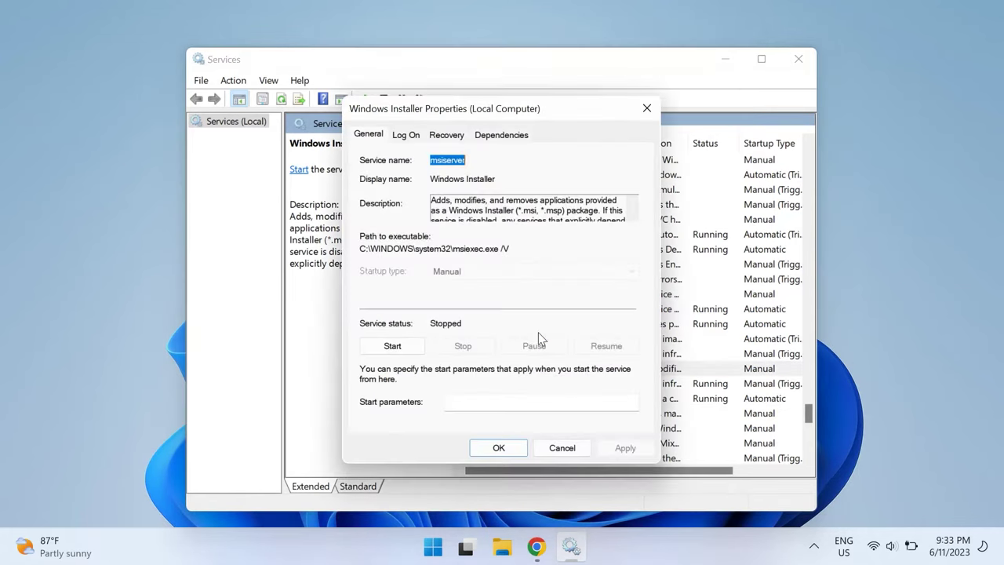
- Start the Windows Installer service, stop it and start it again, then accept the properties and close Services
{"action": "left_click", "coordinate": [393, 347]}
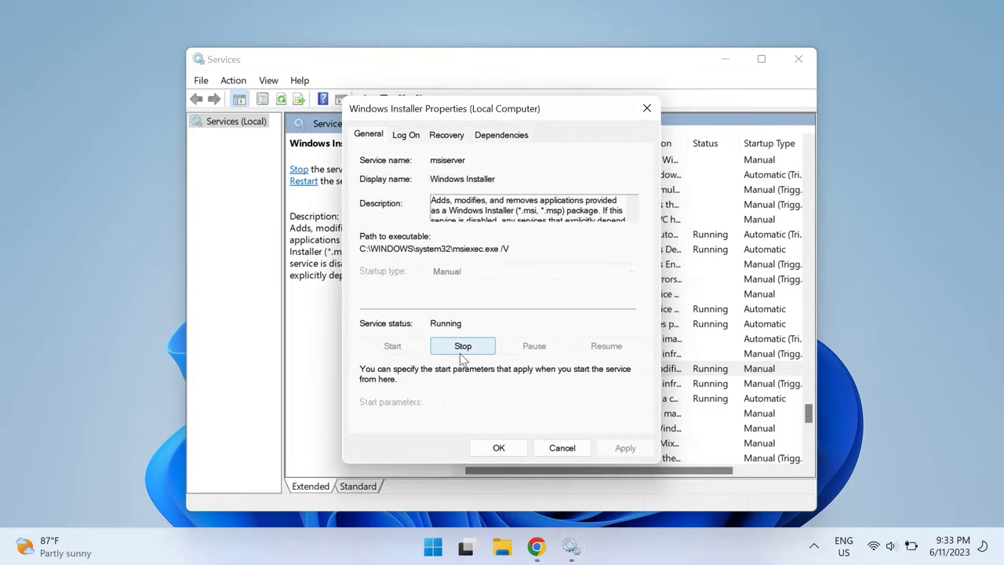
{"action": "left_click", "coordinate": [461, 350]}
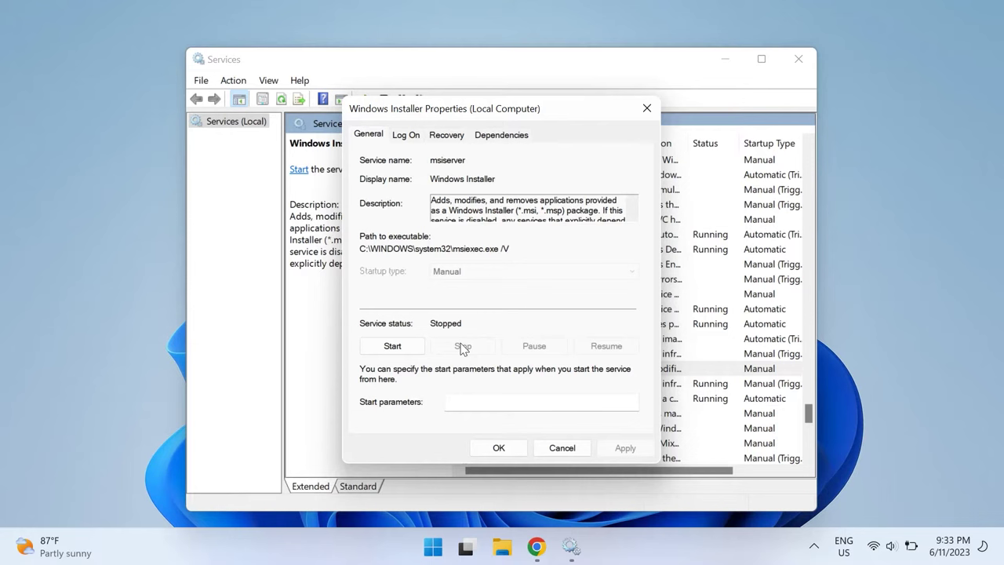
{"action": "left_click", "coordinate": [381, 351]}
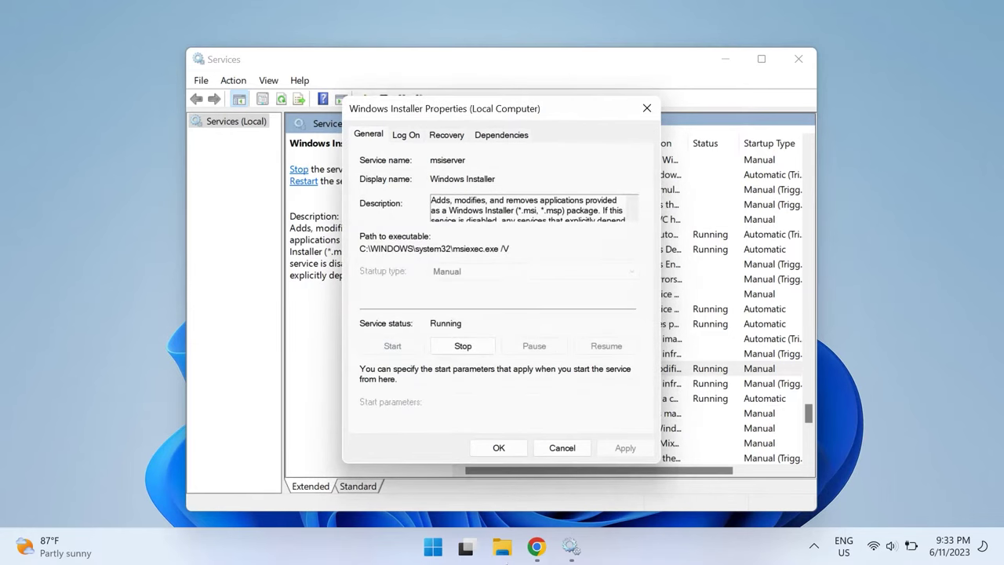
{"action": "left_click", "coordinate": [496, 449]}
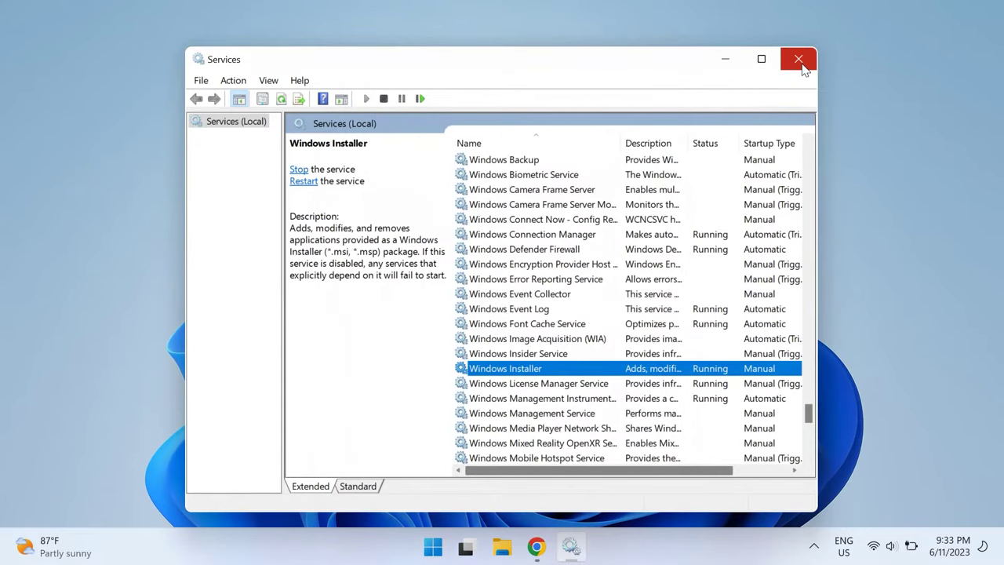
{"action": "left_click", "coordinate": [799, 59]}
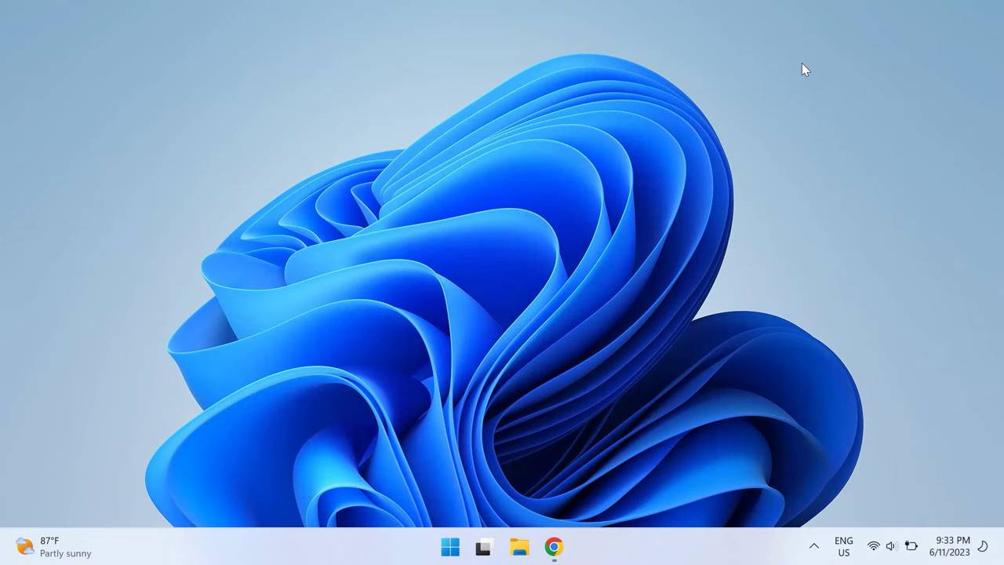
- Search Windows for "command" and open Command Prompt as administrator
{"action": "key", "text": "super"}
{"action": "type", "text": "omm"}
{"action": "key", "text": "BackSpace"}
{"action": "key", "text": "BackSpace"}
{"action": "key", "text": "BackSpace"}
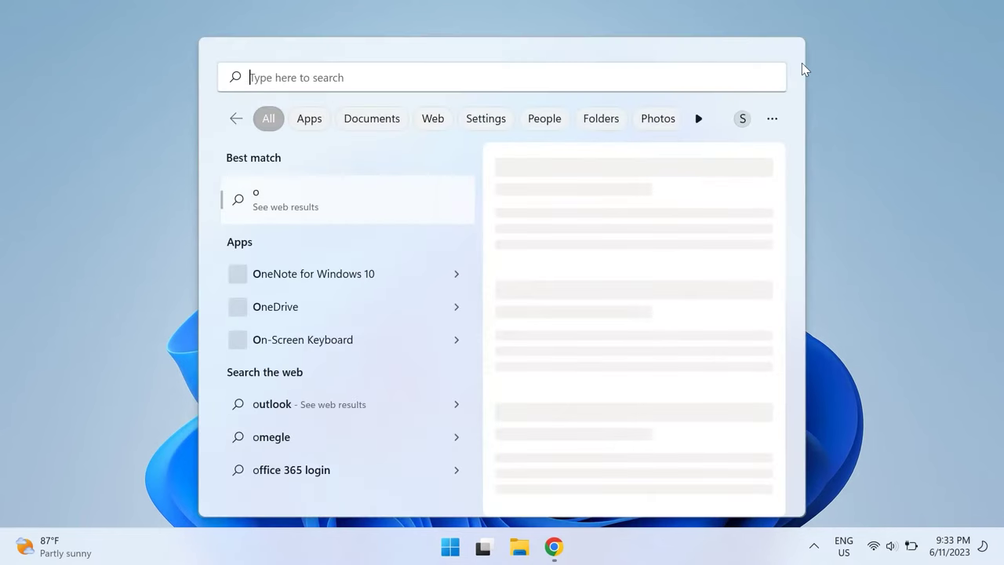
{"action": "type", "text": "command"}
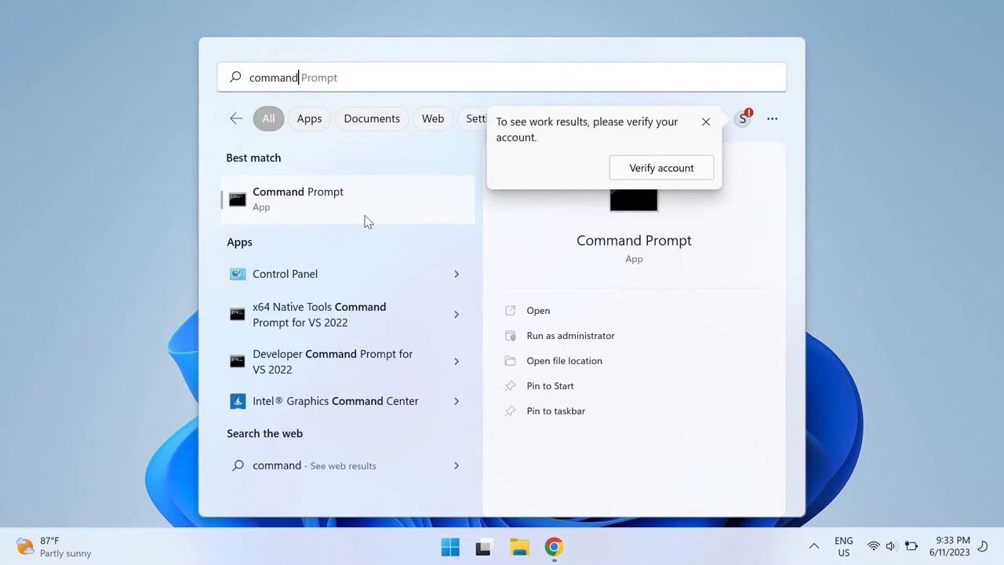
{"action": "left_click", "coordinate": [553, 345]}
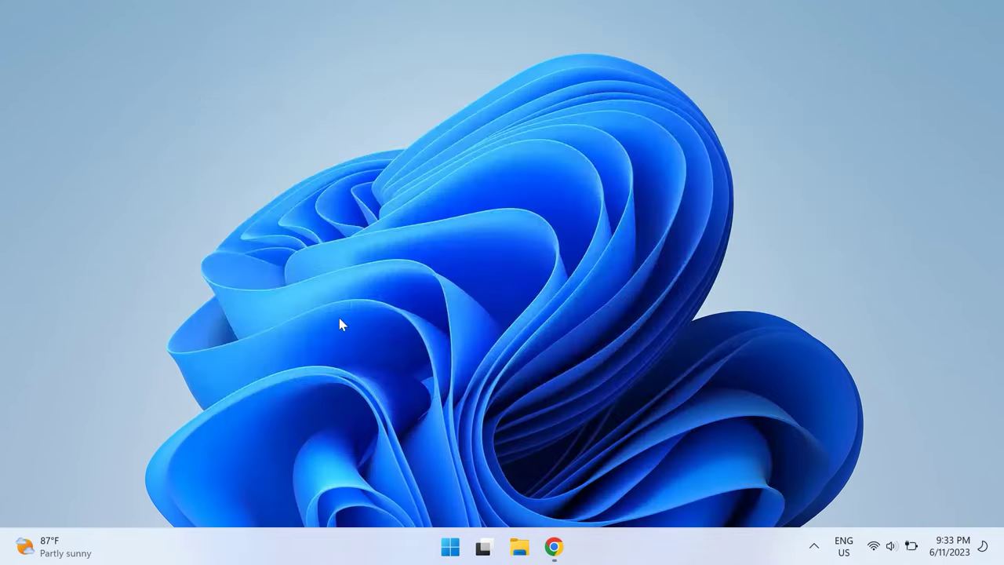
- Unregister Windows Installer by running msiexec /unreg
{"action": "type", "text": "ms"}
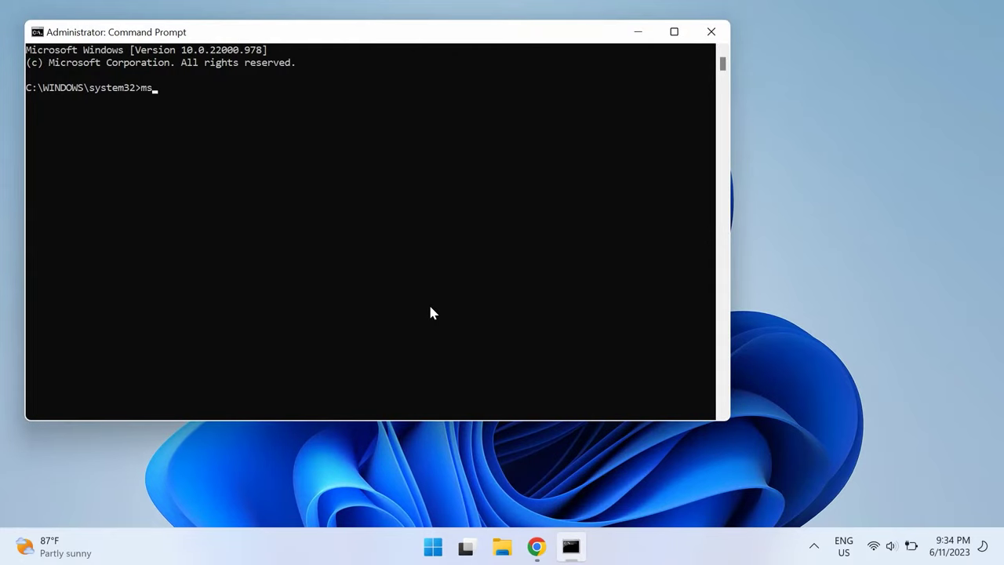
{"action": "type", "text": "iexec /unreg"}
{"action": "key", "text": "Return"}
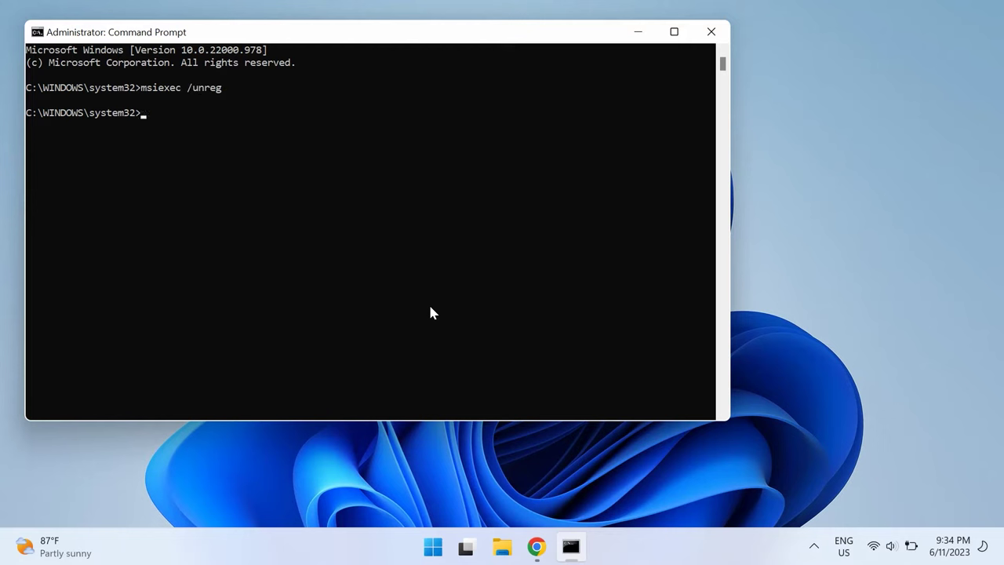
- Re-register Windows Installer by running msiexec /regserver, and close Command Prompt
{"action": "key", "text": "Up"}
{"action": "key", "text": "BackSpace"}
{"action": "key", "text": "BackSpace"}
{"action": "key", "text": "BackSpace"}
{"action": "key", "text": "BackSpace"}
{"action": "key", "text": "BackSpace"}
{"action": "type", "text": "regserver"}
{"action": "key", "text": "Return"}
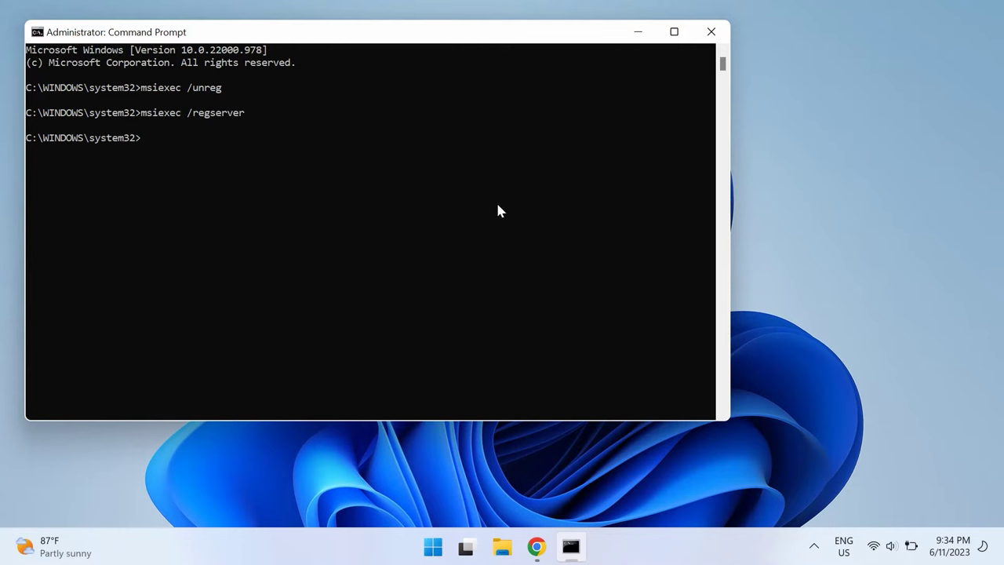
{"action": "left_click", "coordinate": [711, 31]}
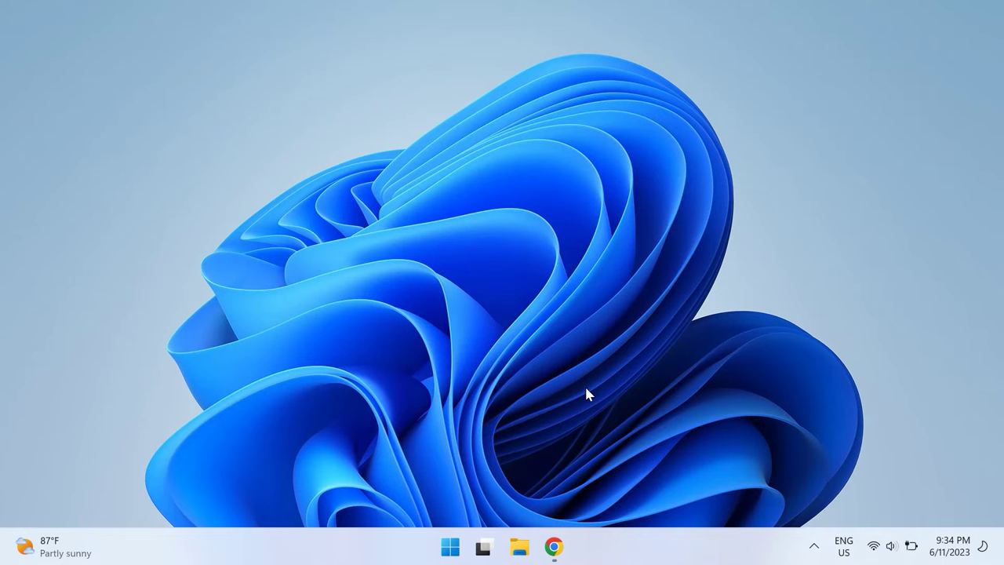
- Search Windows for "task manager" and open Task Manager
{"action": "left_click", "coordinate": [453, 553]}
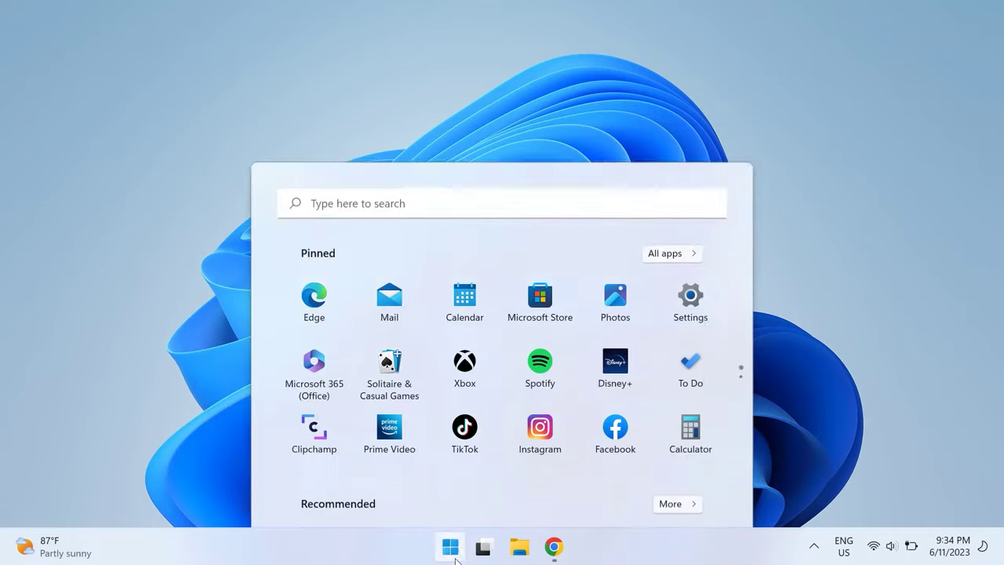
{"action": "type", "text": "task "}
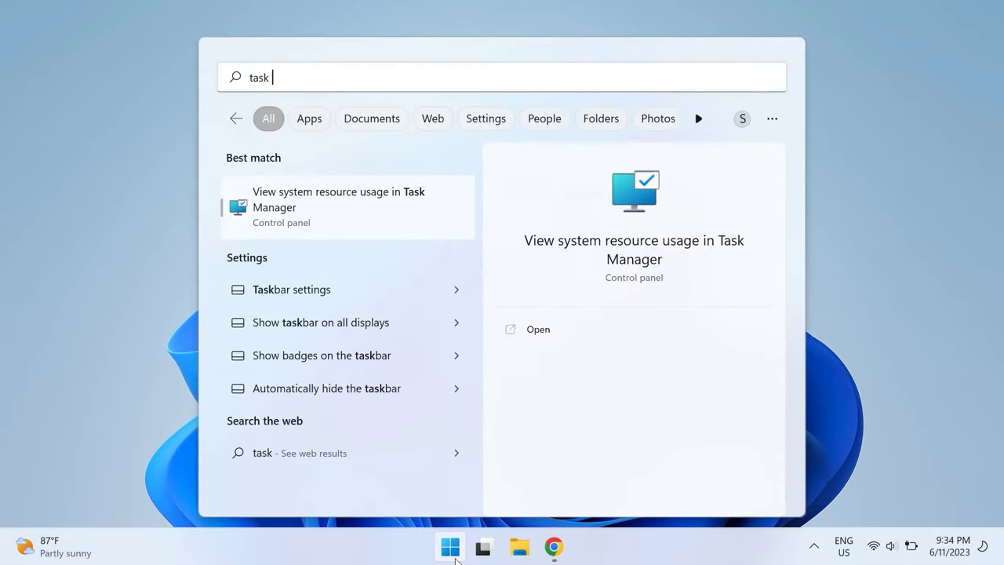
{"action": "type", "text": "manager"}
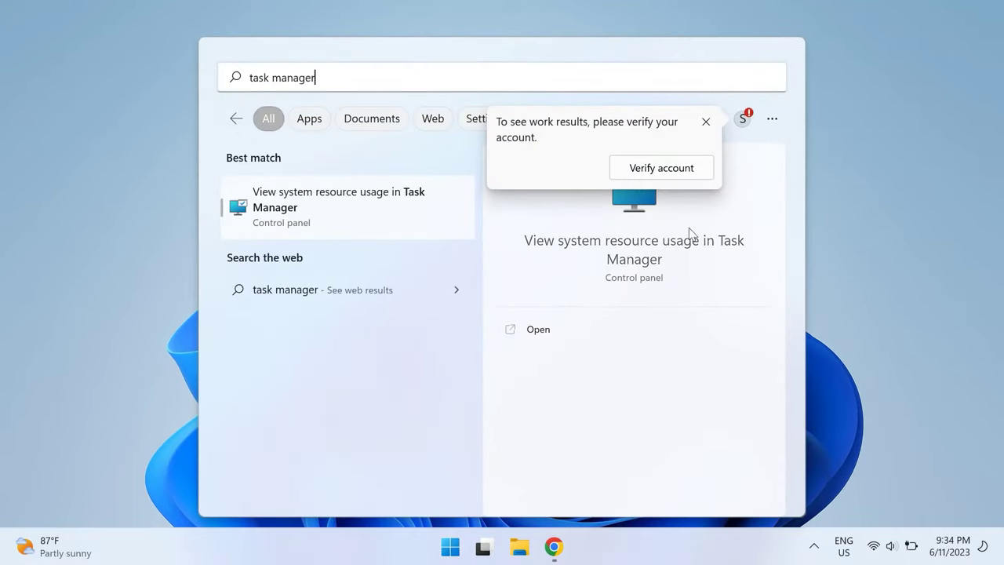
{"action": "left_click", "coordinate": [364, 214]}
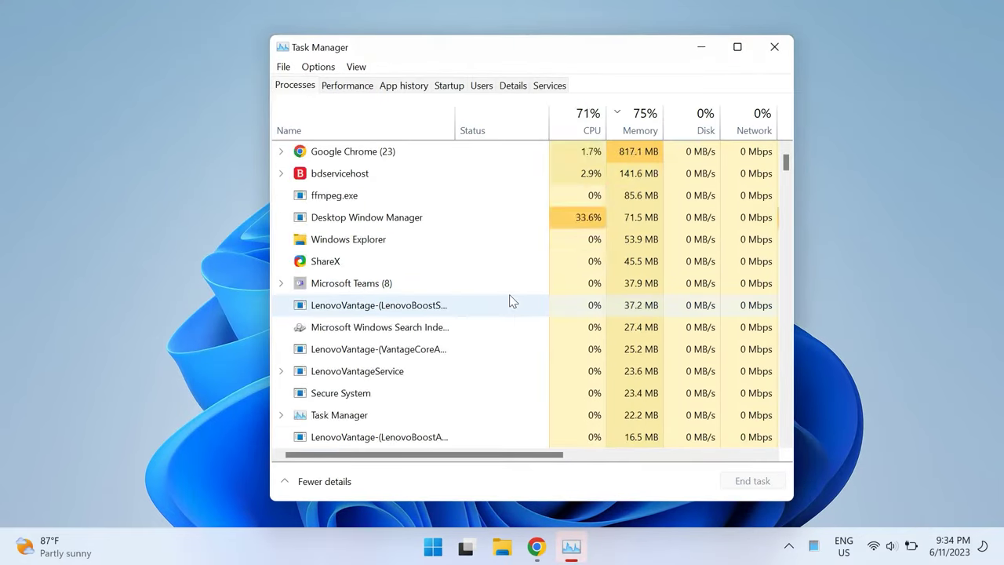
- End the Proton VPN process and close Task Manager
{"action": "scroll", "coordinate": [414, 336], "scroll_direction": "down", "scroll_amount": 3}
{"action": "scroll", "coordinate": [414, 335], "scroll_direction": "down", "scroll_amount": 10}
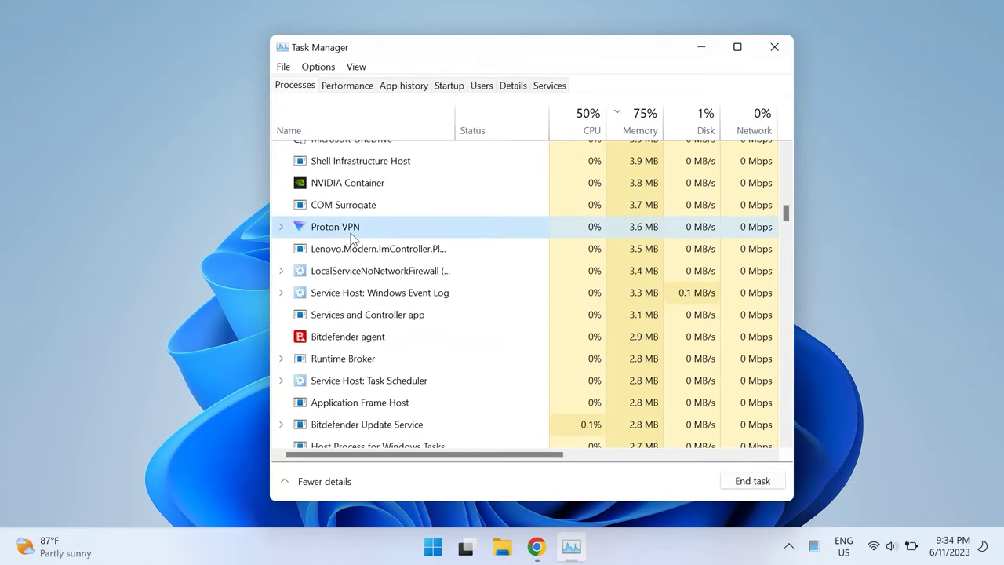
{"action": "left_click", "coordinate": [753, 482]}
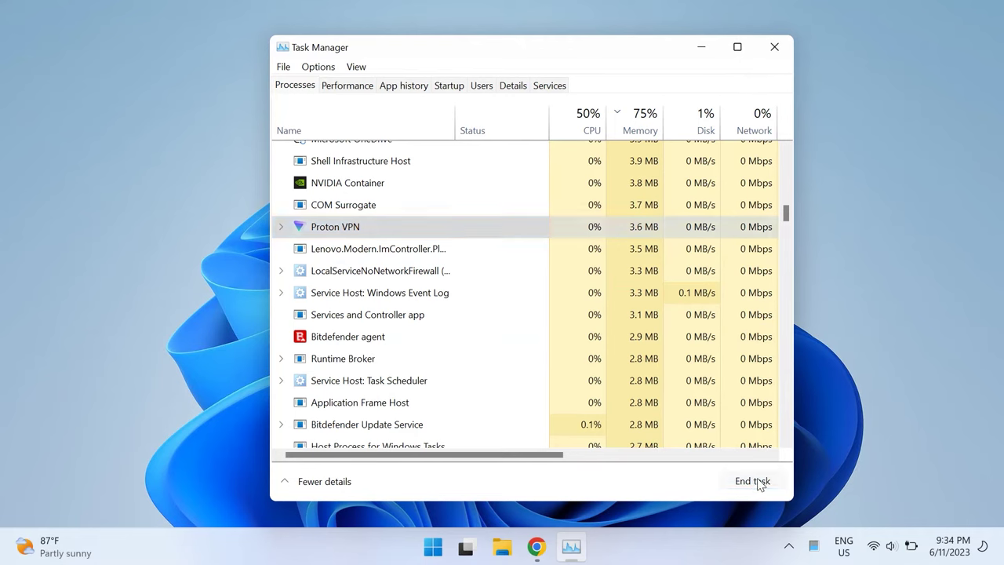
{"action": "left_click", "coordinate": [782, 54]}
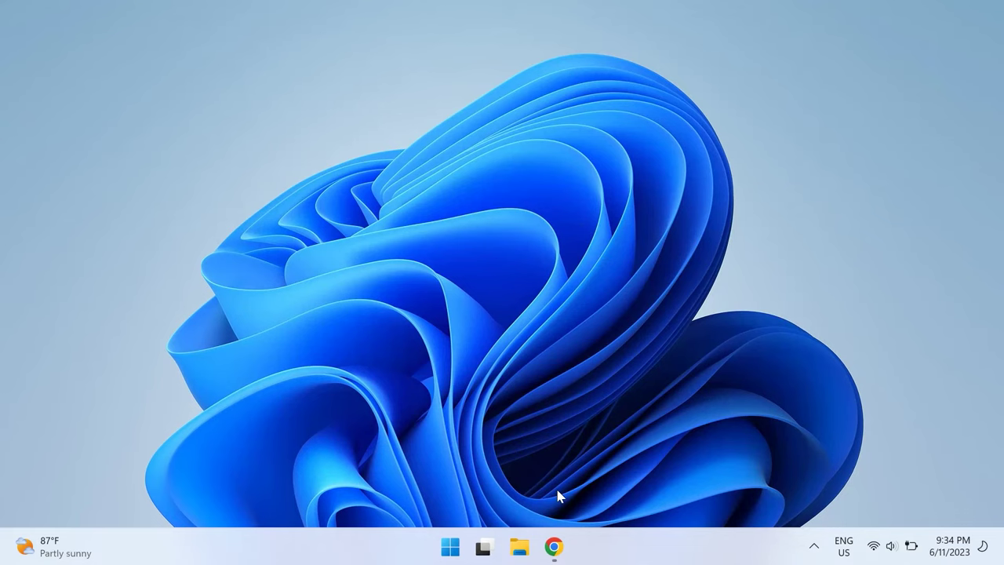
- Switch to Chrome and launch the Program Install and Uninstall troubleshooter downloaded from the Microsoft support page
{"action": "left_click", "coordinate": [554, 548]}
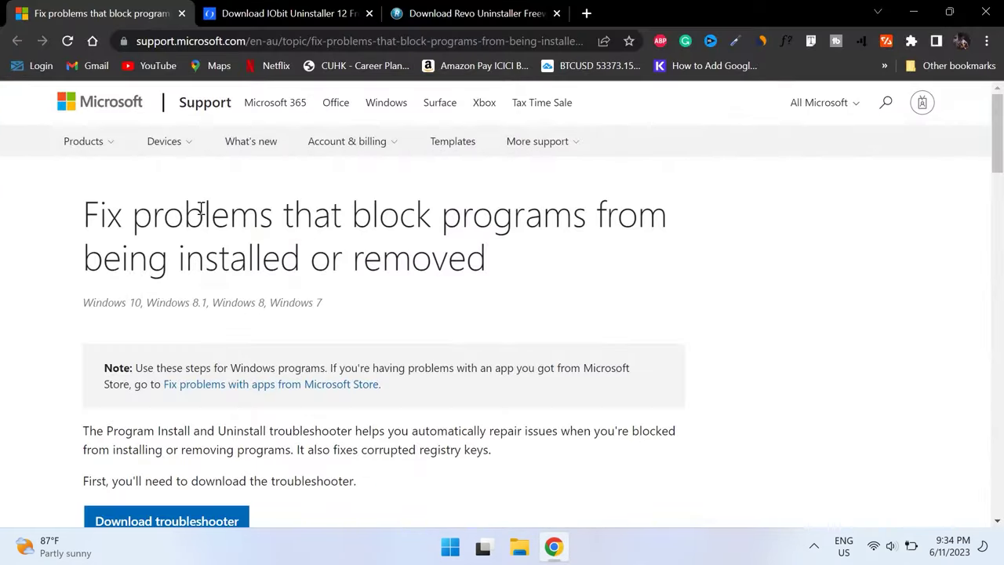
{"action": "left_click_drag", "start_coordinate": [86, 212], "coordinate": [641, 250]}
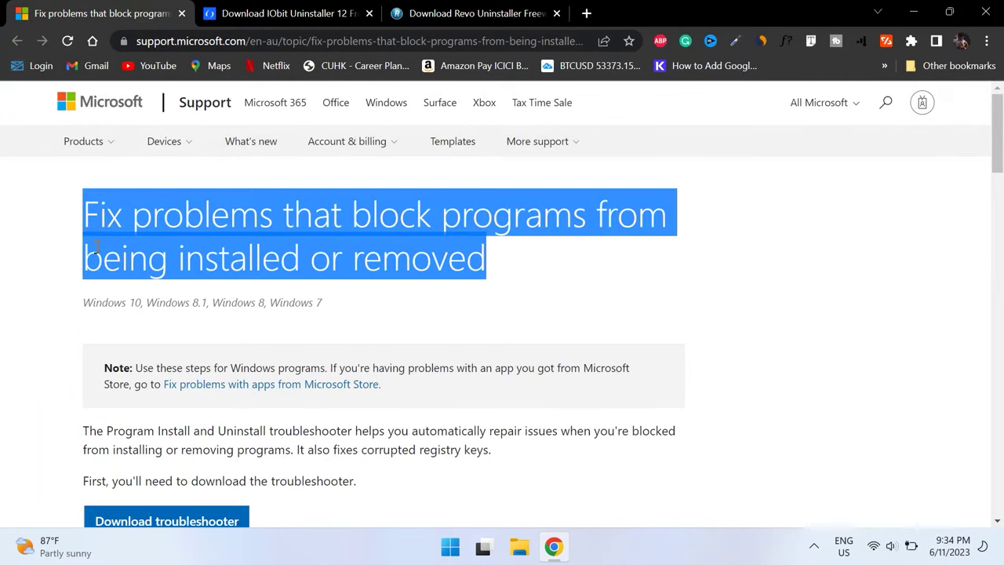
{"action": "left_click", "coordinate": [26, 240]}
{"action": "scroll", "coordinate": [26, 240], "scroll_direction": "down", "scroll_amount": 2}
{"action": "scroll", "coordinate": [3, 314], "scroll_direction": "up", "scroll_amount": 1}
{"action": "left_click", "coordinate": [60, 494]}
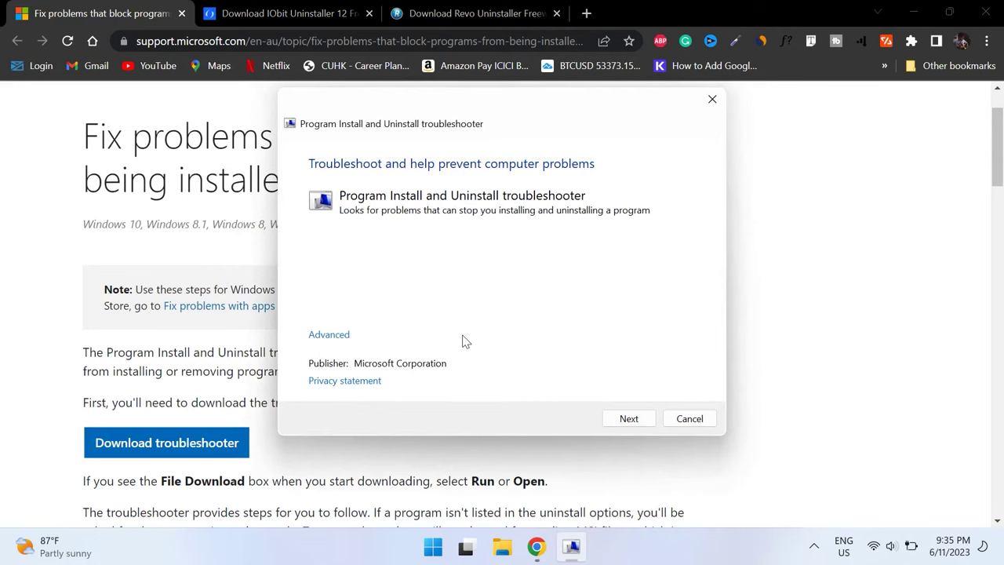
- Show the troubleshooter's advanced options, keep Apply repairs automatically enabled, and continue to problem detection
{"action": "left_click", "coordinate": [330, 335]}
{"action": "left_click", "coordinate": [315, 332]}
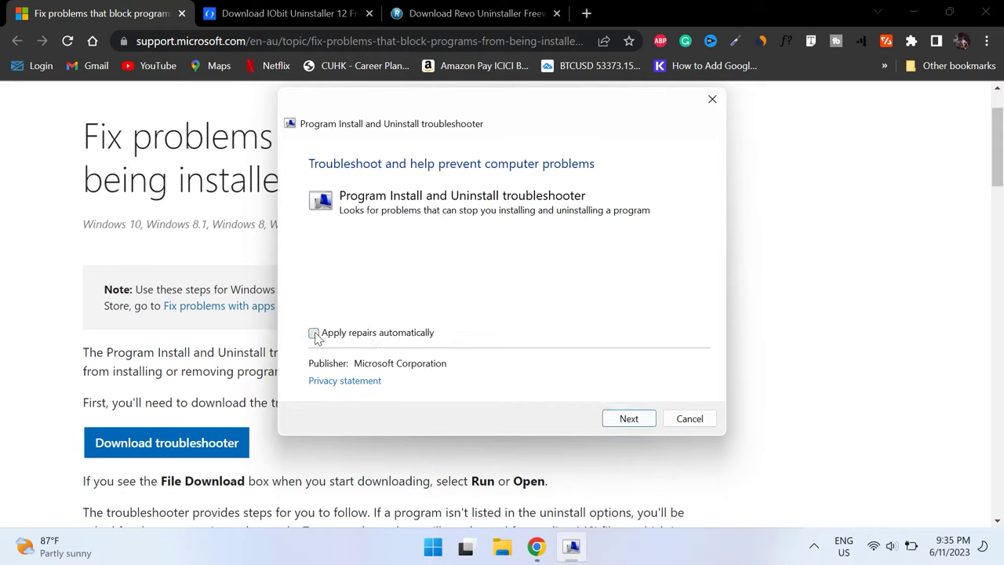
{"action": "left_click", "coordinate": [314, 332]}
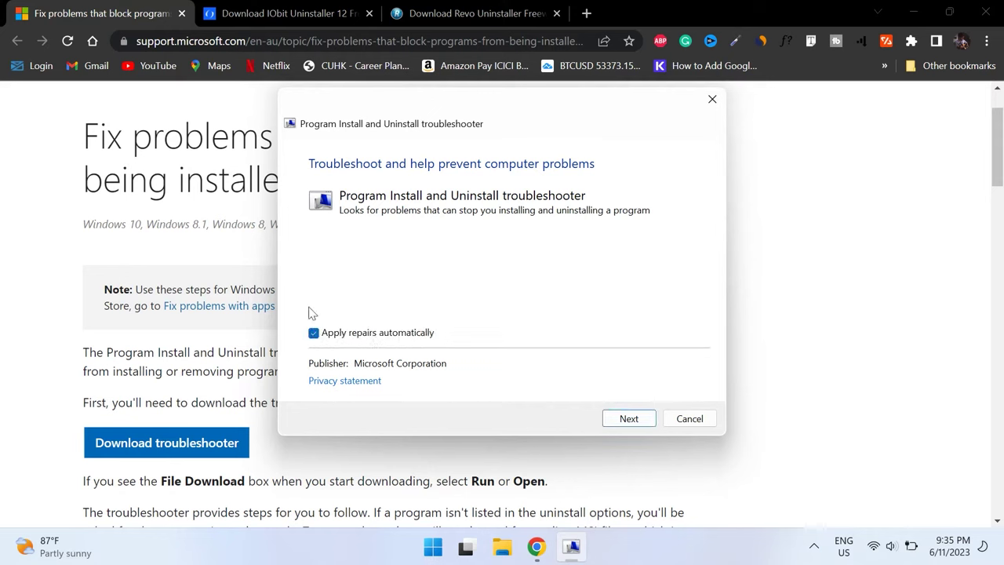
{"action": "left_click", "coordinate": [628, 418]}
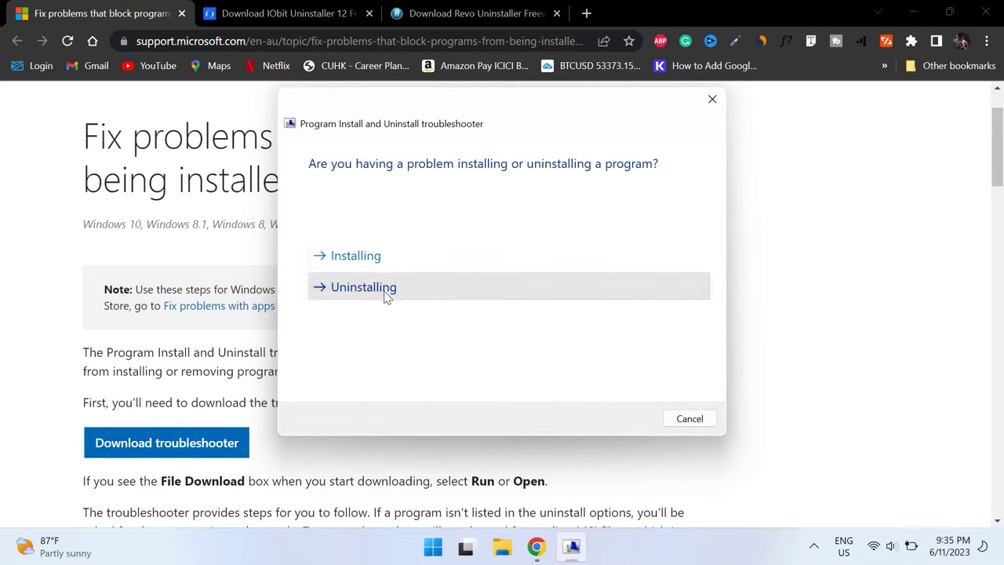
- Choose Uninstalling as the problem type and select ProtonVPN as the program to uninstall
{"action": "left_click", "coordinate": [381, 293]}
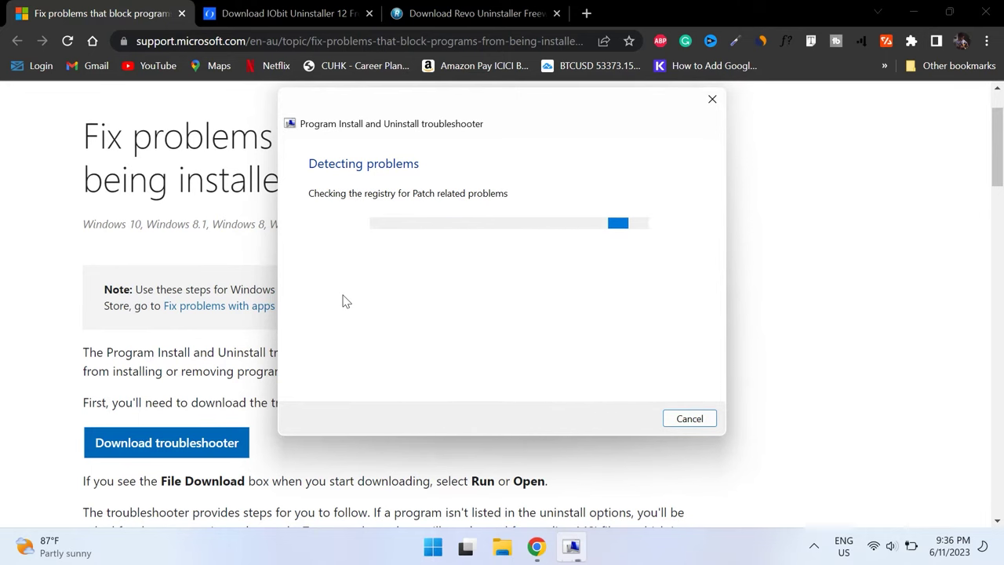
{"action": "scroll", "coordinate": [493, 298], "scroll_direction": "down", "scroll_amount": 15}
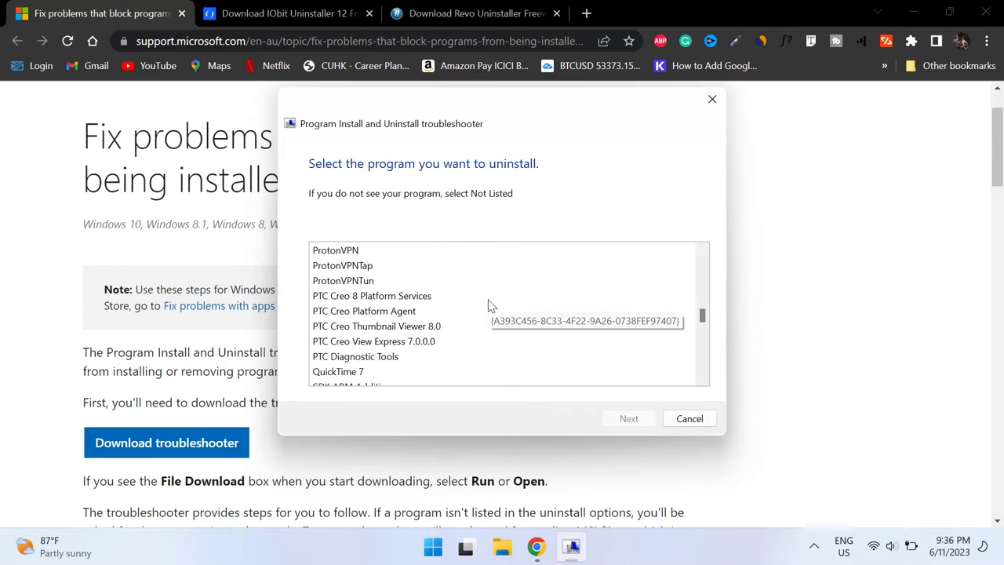
{"action": "left_click", "coordinate": [350, 251]}
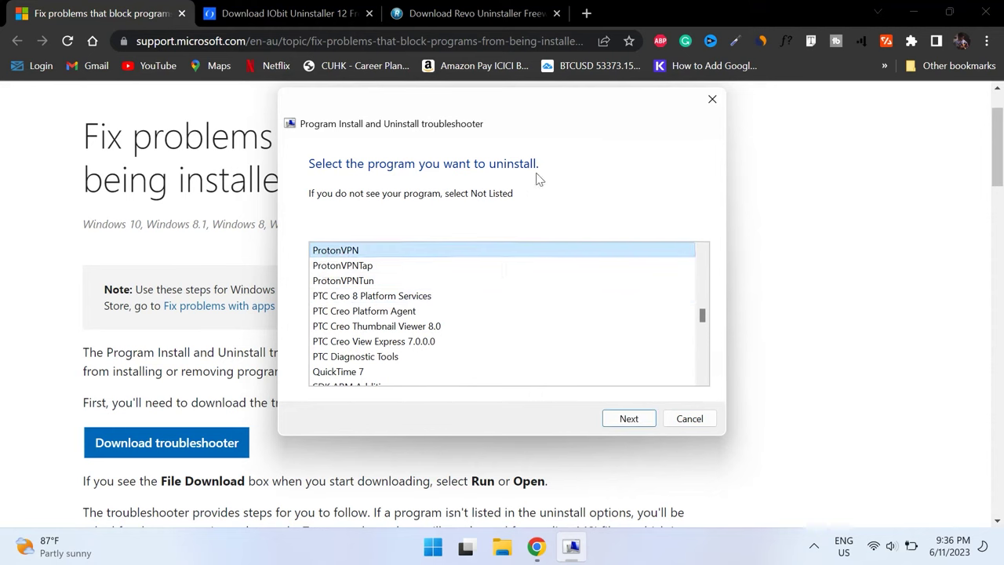
- Try the uninstall and cleanup of ProtonVPN in the troubleshooter, cancel it, and minimize the browser window
{"action": "left_click", "coordinate": [627, 418]}
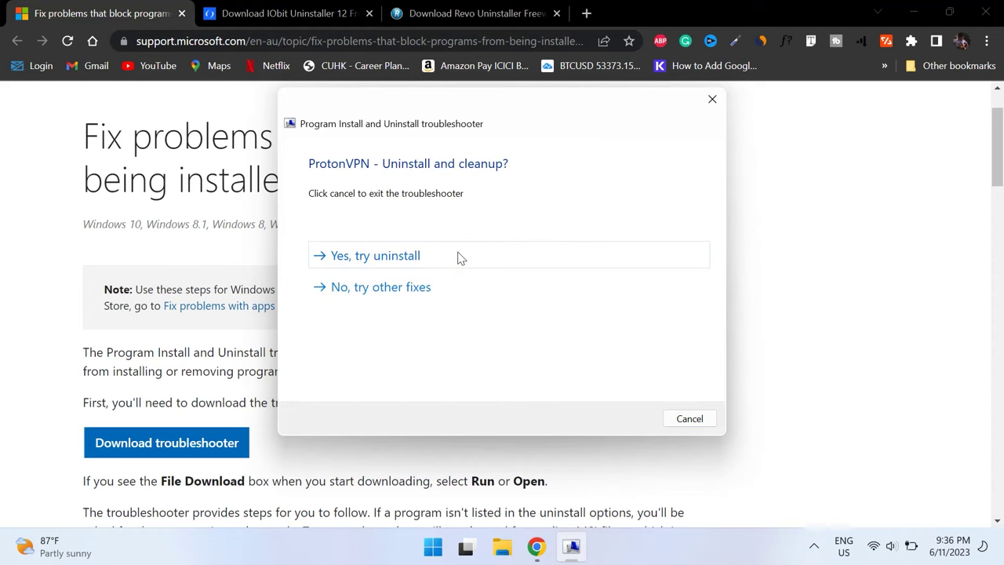
{"action": "left_click", "coordinate": [383, 261]}
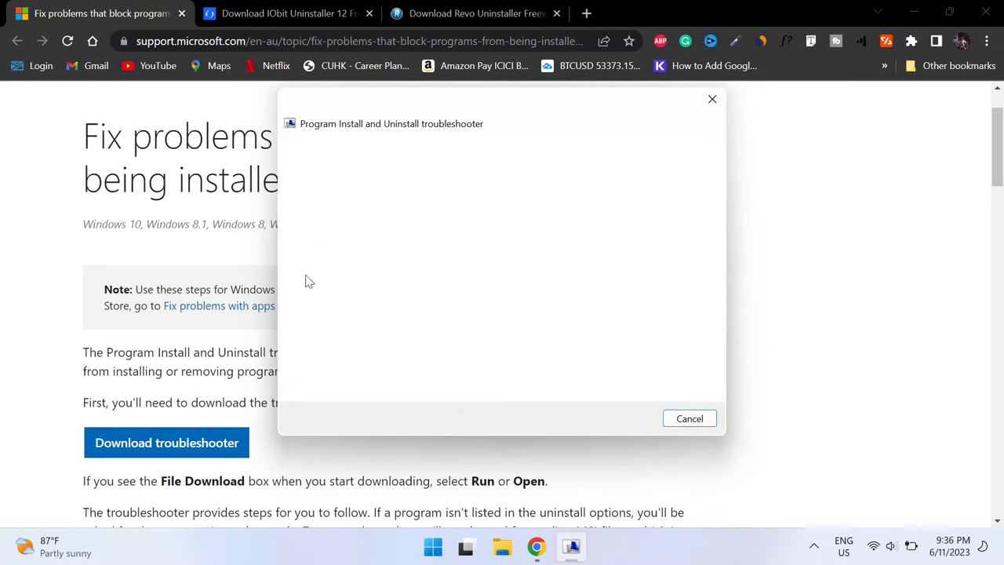
{"action": "left_click", "coordinate": [689, 419]}
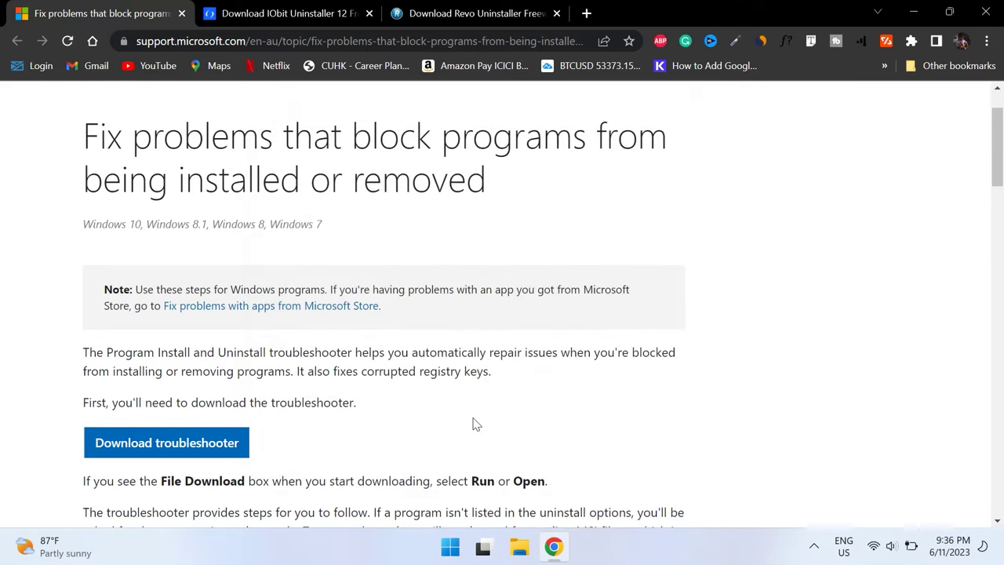
{"action": "left_click", "coordinate": [913, 11]}
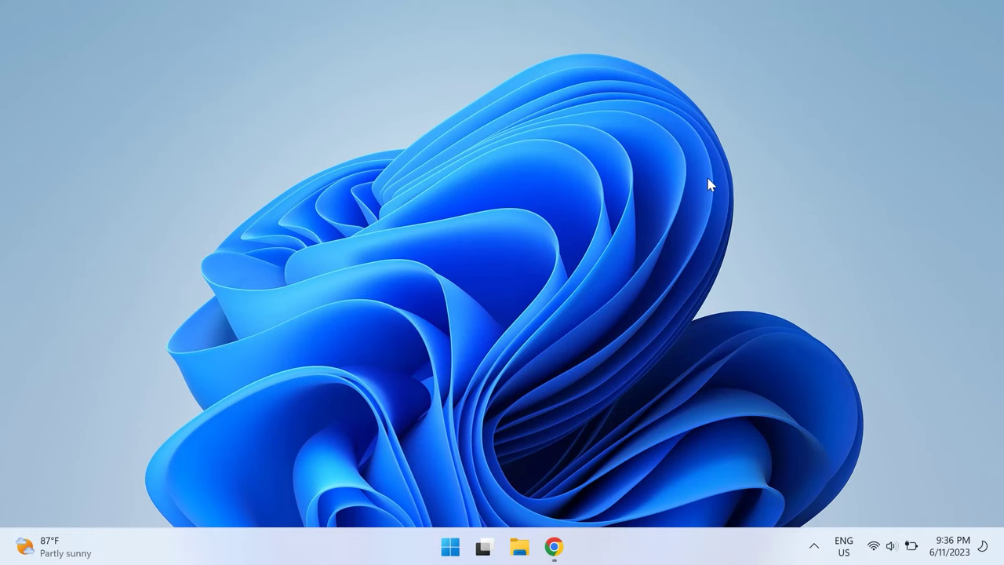
- Try to restart the PC through Advanced startup in the system Recovery settings, and dismiss the restart prompt
{"action": "key", "text": "super+i"}
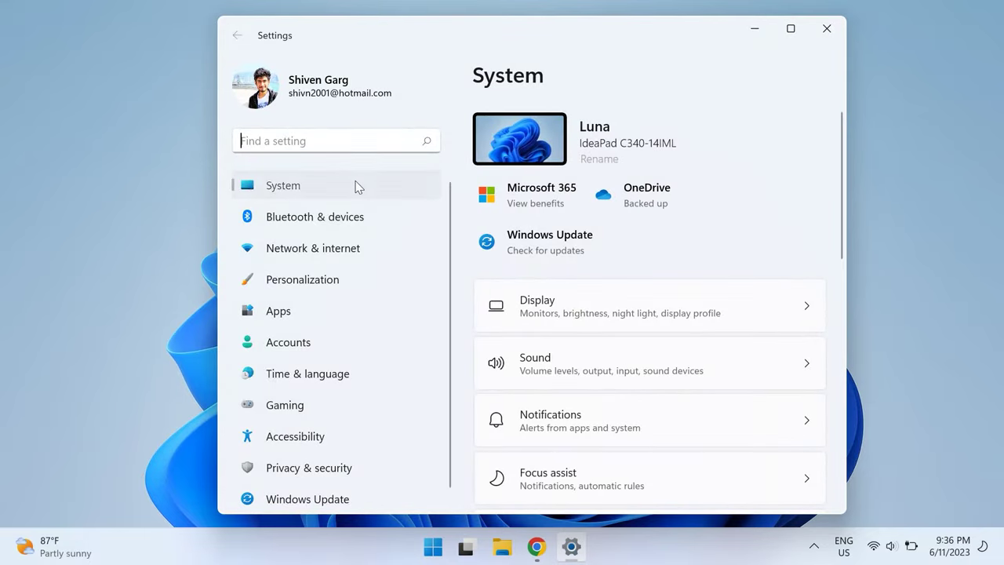
{"action": "scroll", "coordinate": [683, 319], "scroll_direction": "down", "scroll_amount": 4}
{"action": "scroll", "coordinate": [683, 320], "scroll_direction": "down", "scroll_amount": 3}
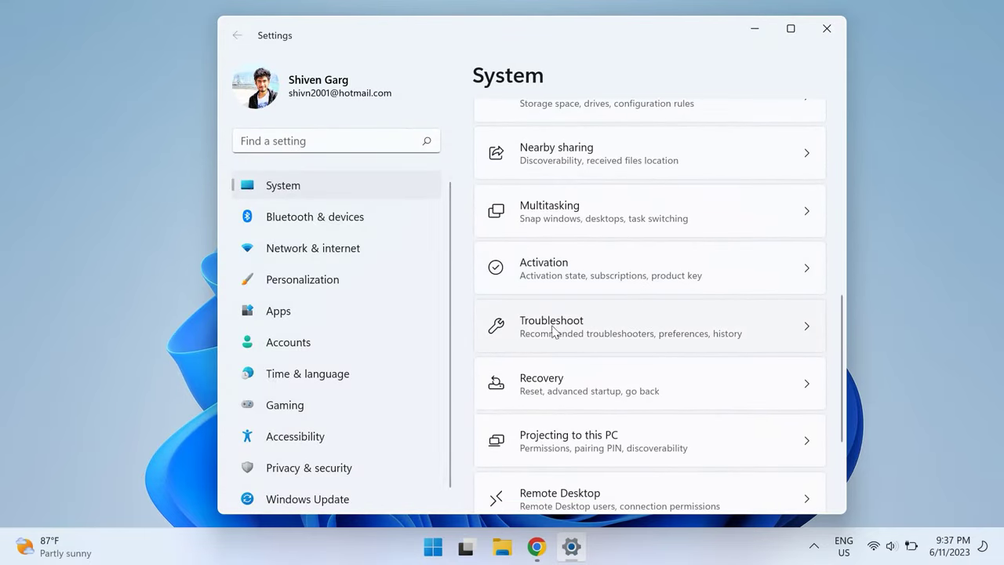
{"action": "left_click", "coordinate": [621, 395]}
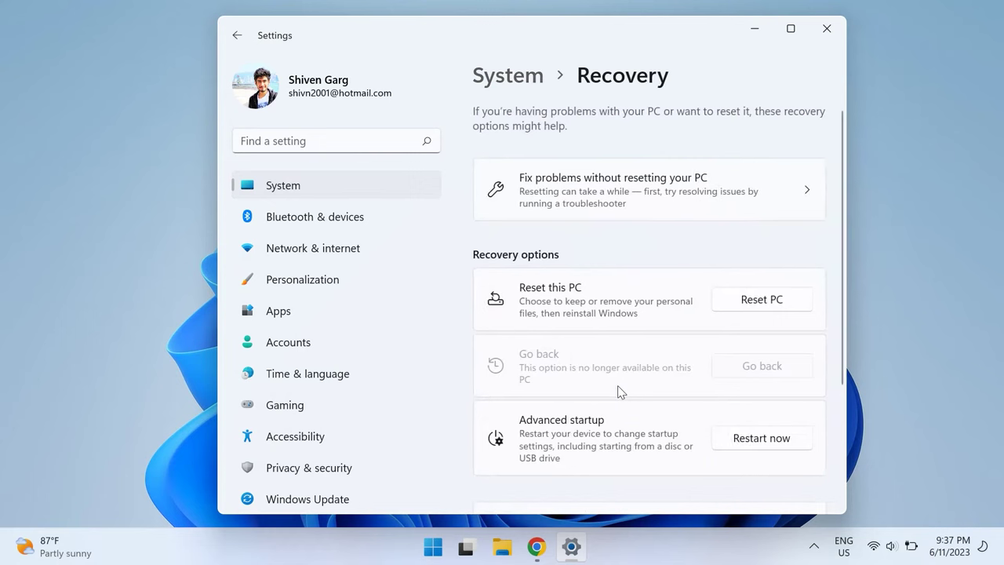
{"action": "scroll", "coordinate": [623, 392], "scroll_direction": "down", "scroll_amount": 3}
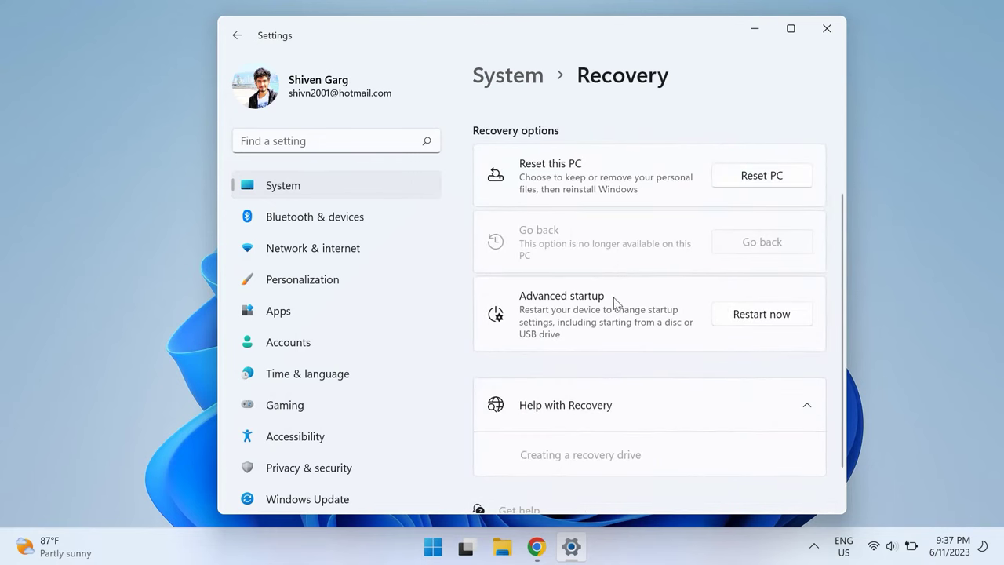
{"action": "left_click", "coordinate": [756, 318]}
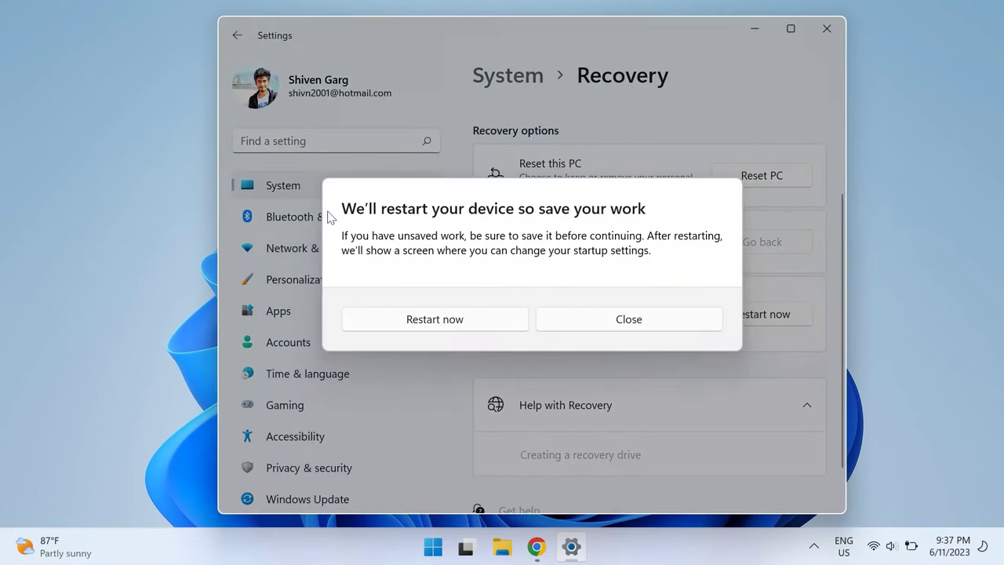
{"action": "left_click", "coordinate": [414, 328]}
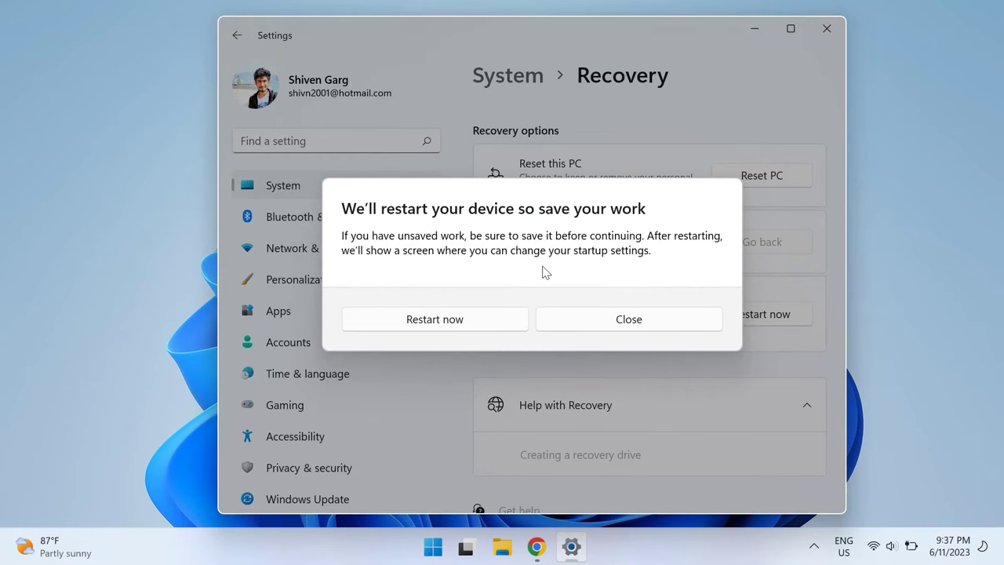
{"action": "key", "text": "Escape"}
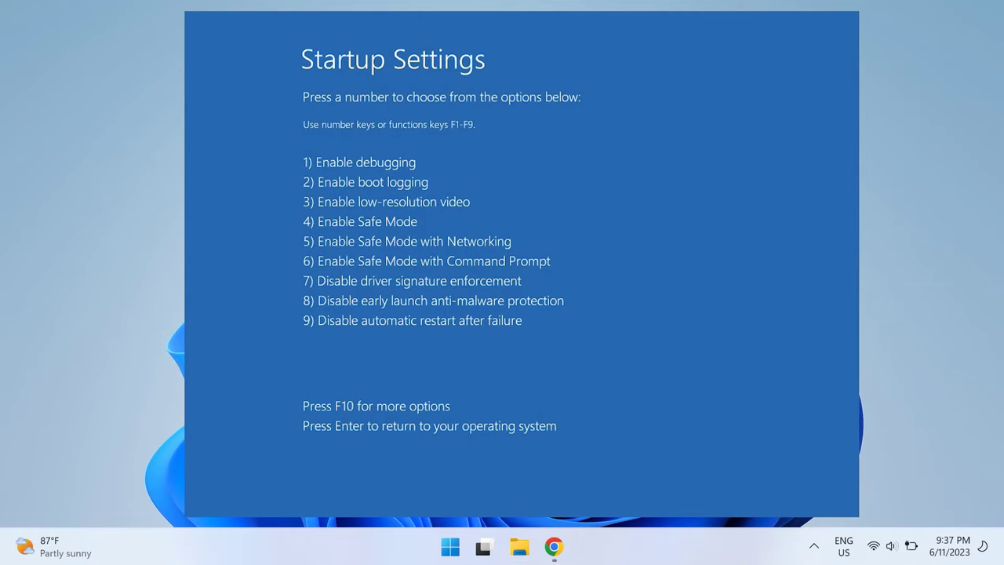
- Switch to File Explorer and open the IObit Uninstaller folder under C:\Program Files (x86)\IObit
{"action": "left_click", "coordinate": [519, 547]}
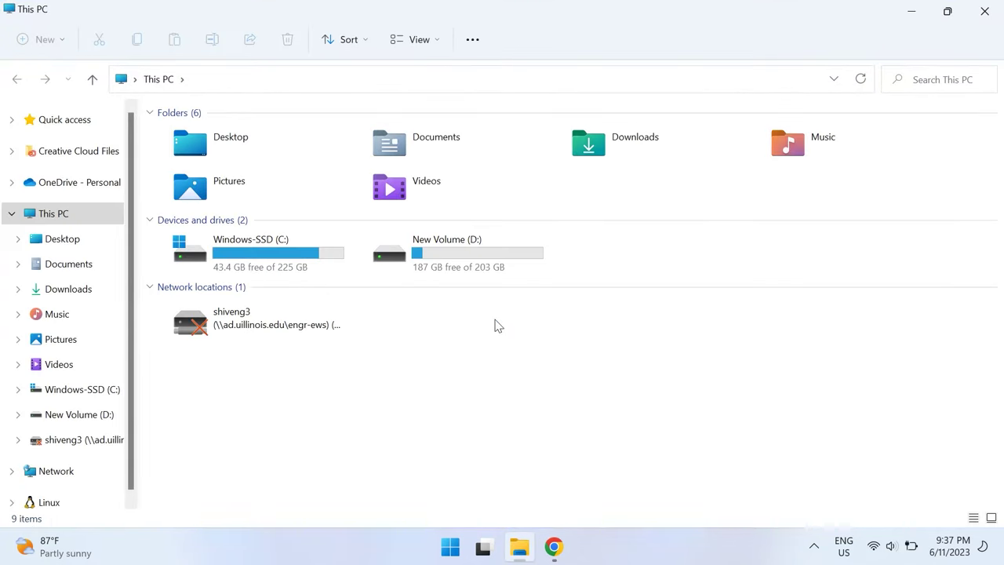
{"action": "double_click", "coordinate": [298, 255]}
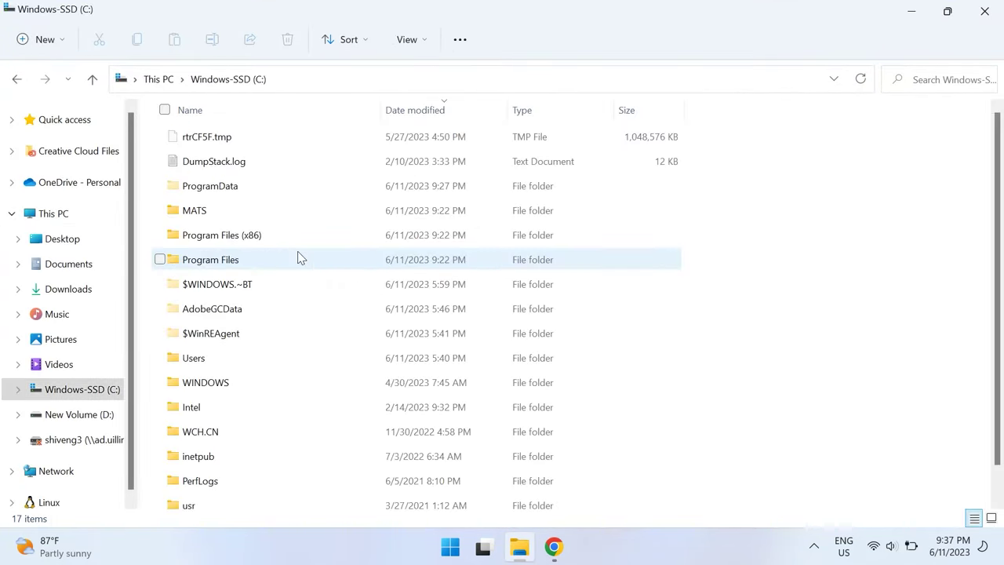
{"action": "double_click", "coordinate": [291, 242]}
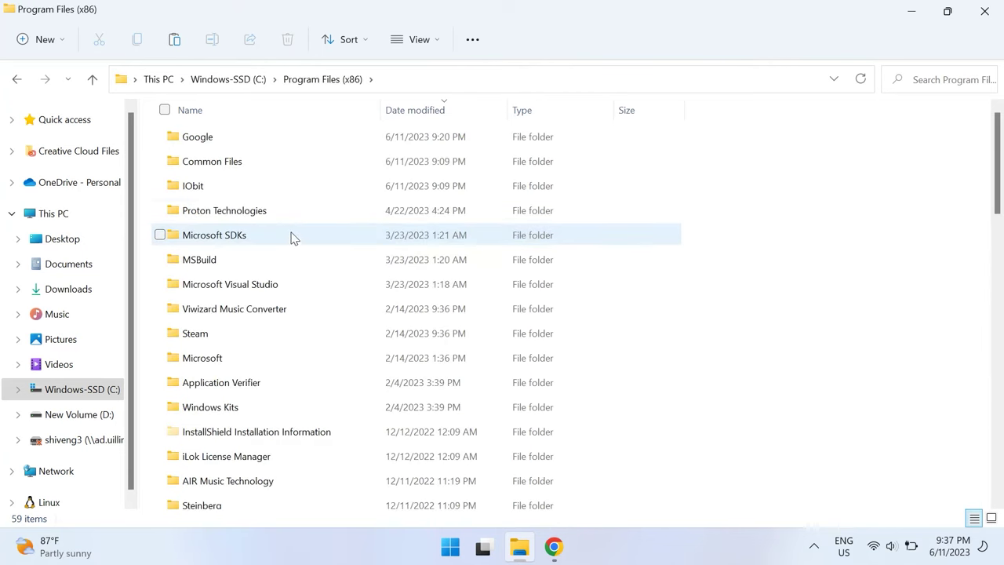
{"action": "double_click", "coordinate": [248, 193]}
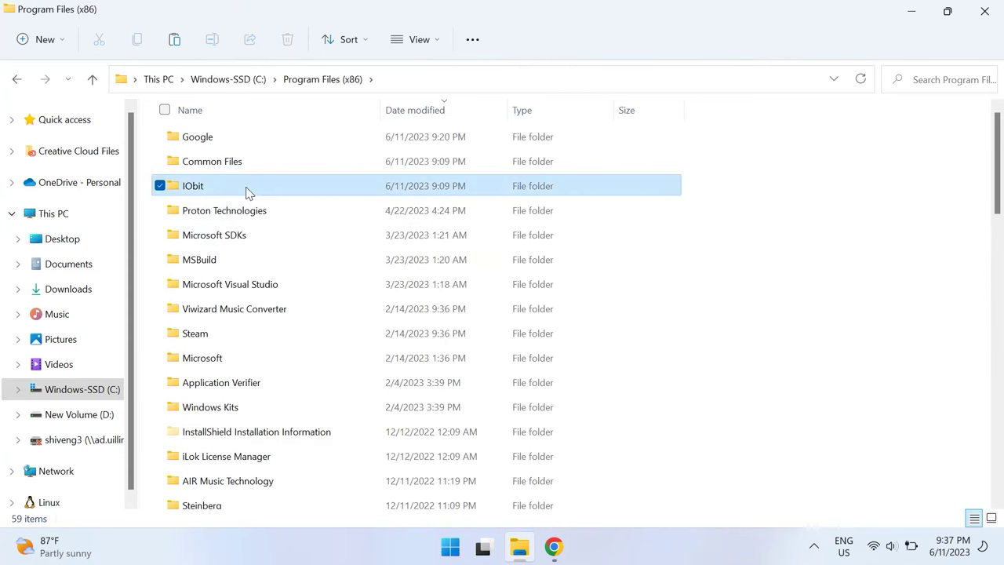
{"action": "double_click", "coordinate": [237, 167]}
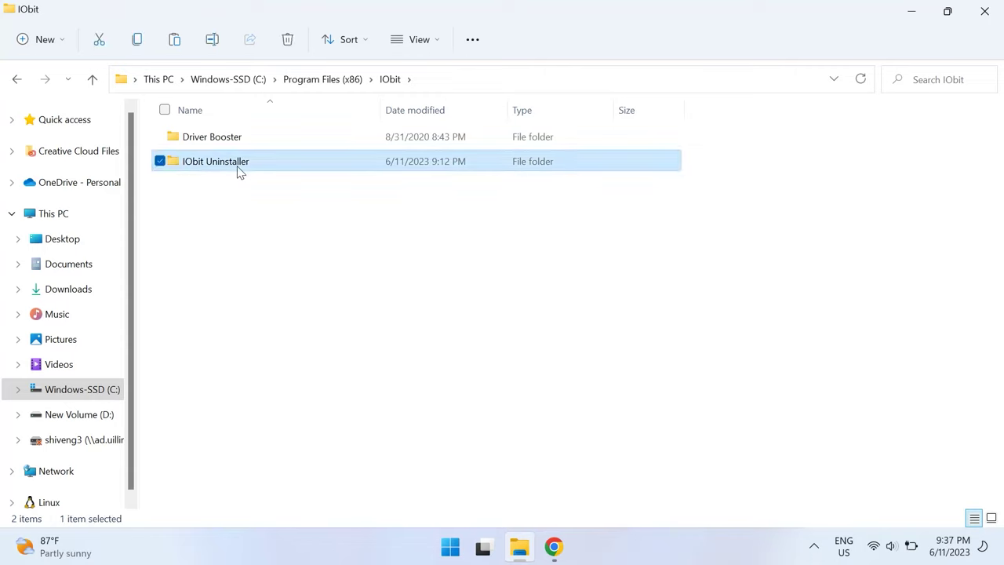
- Locate the program's own uninstaller, unins000.exe, in the folder and close File Explorer
{"action": "scroll", "coordinate": [365, 297], "scroll_direction": "down", "scroll_amount": 12}
{"action": "scroll", "coordinate": [367, 301], "scroll_direction": "down", "scroll_amount": 3}
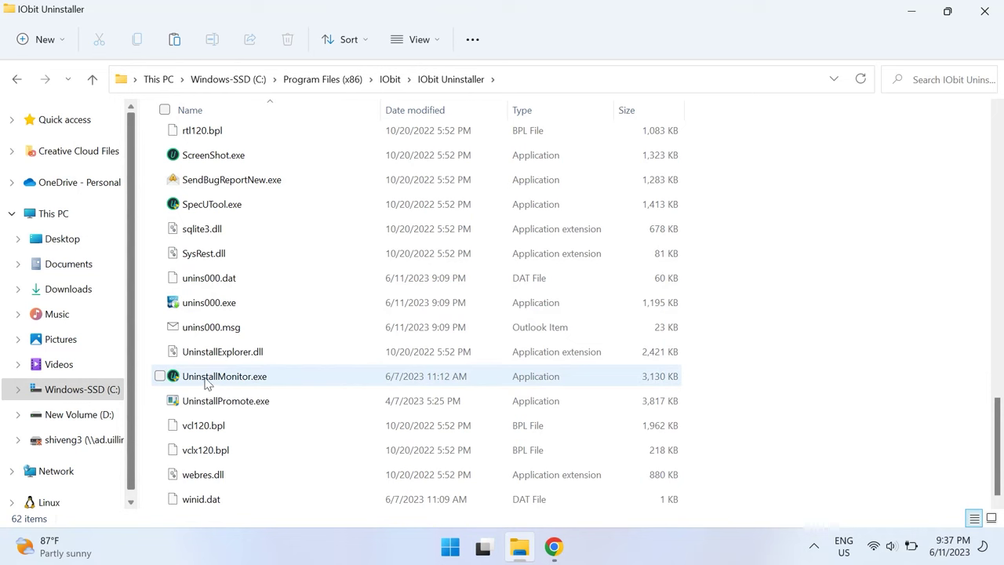
{"action": "left_click", "coordinate": [231, 376]}
{"action": "left_click", "coordinate": [211, 306]}
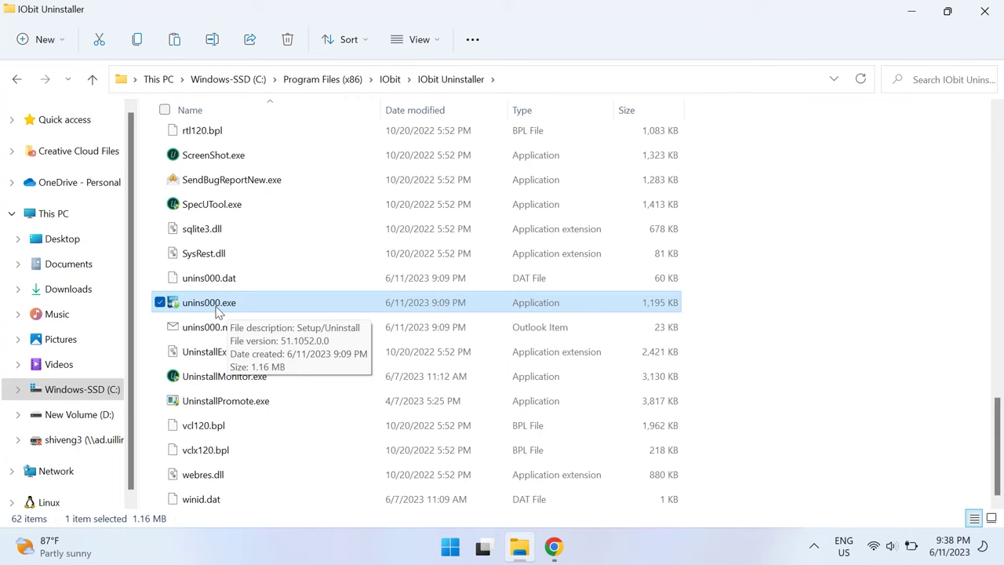
{"action": "left_click", "coordinate": [985, 10]}
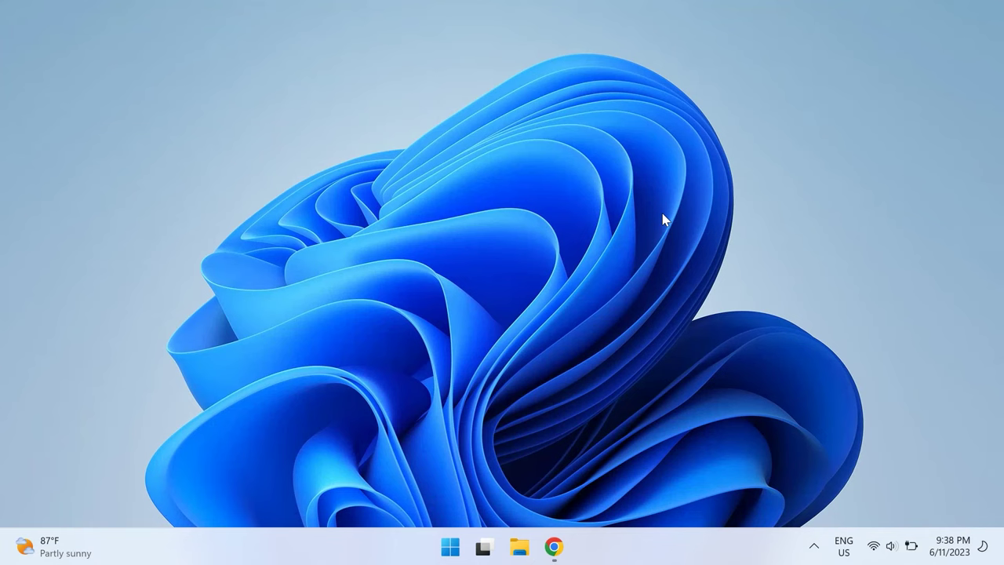
- Switch to Chrome, close the Microsoft support page, view the Revo Uninstaller and IObit Uninstaller download pages, and minimize the browser
{"action": "left_click", "coordinate": [554, 547]}
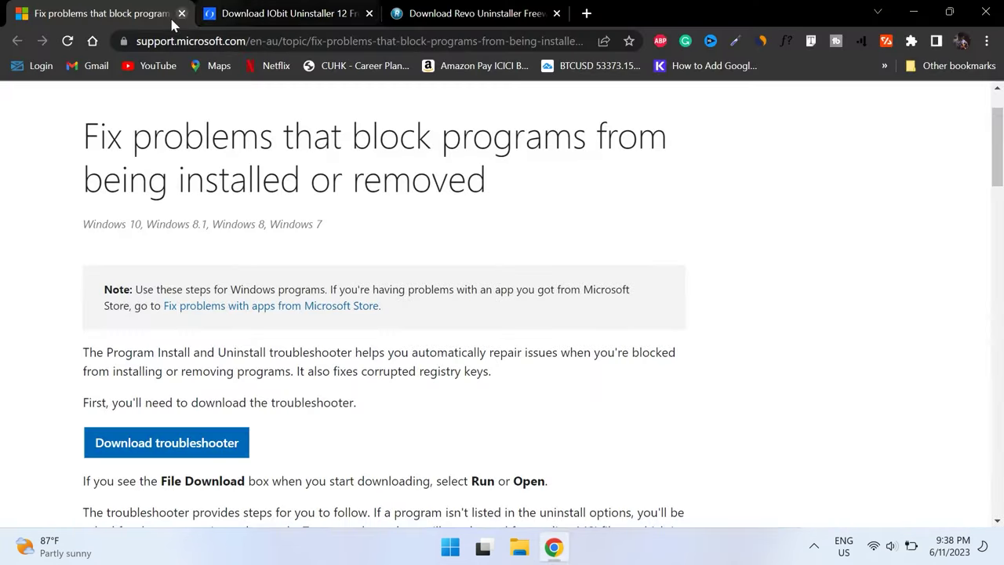
{"action": "left_click", "coordinate": [181, 14]}
{"action": "left_click_drag", "start_coordinate": [284, 26], "coordinate": [36, 11]}
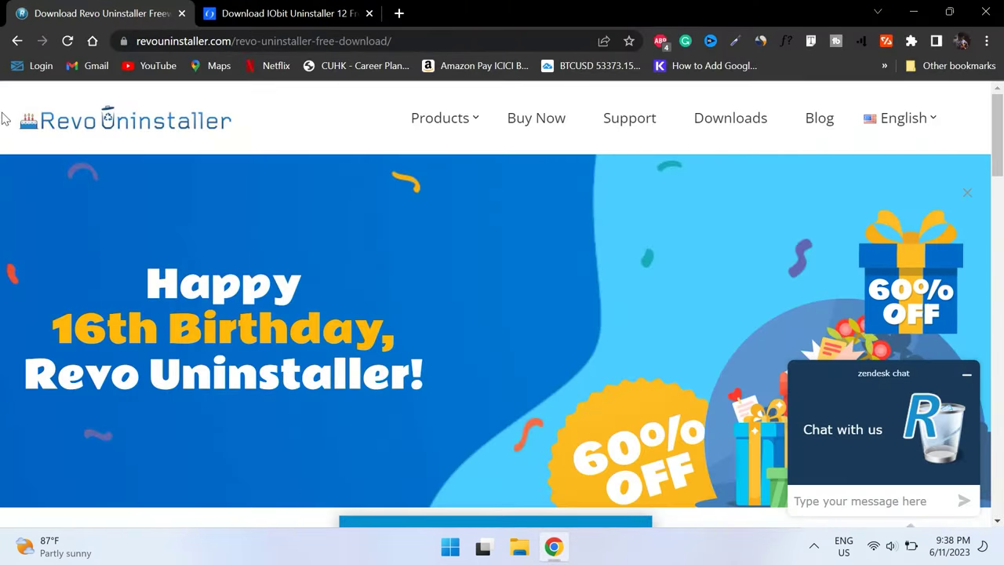
{"action": "left_click", "coordinate": [255, 12]}
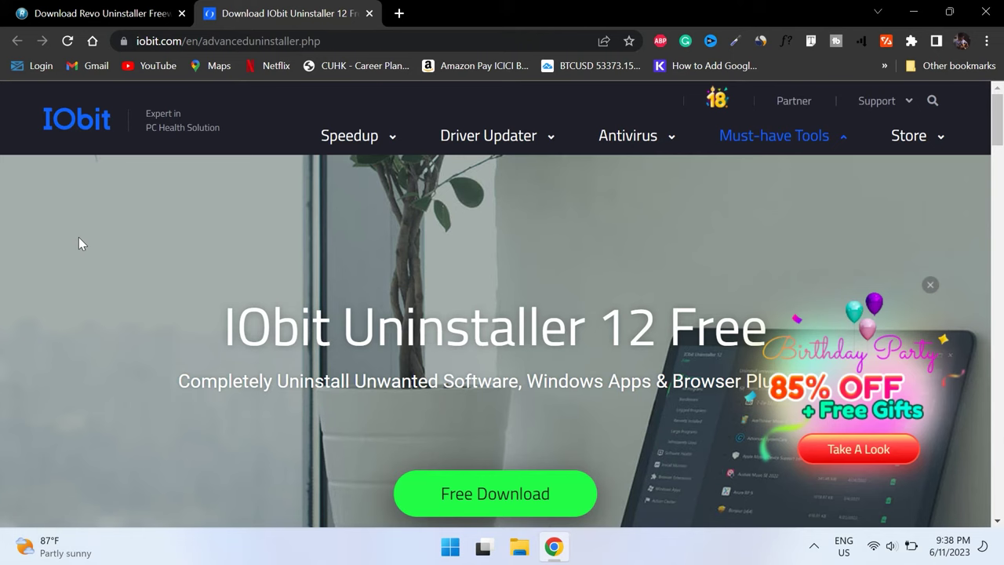
{"action": "left_click", "coordinate": [554, 547]}
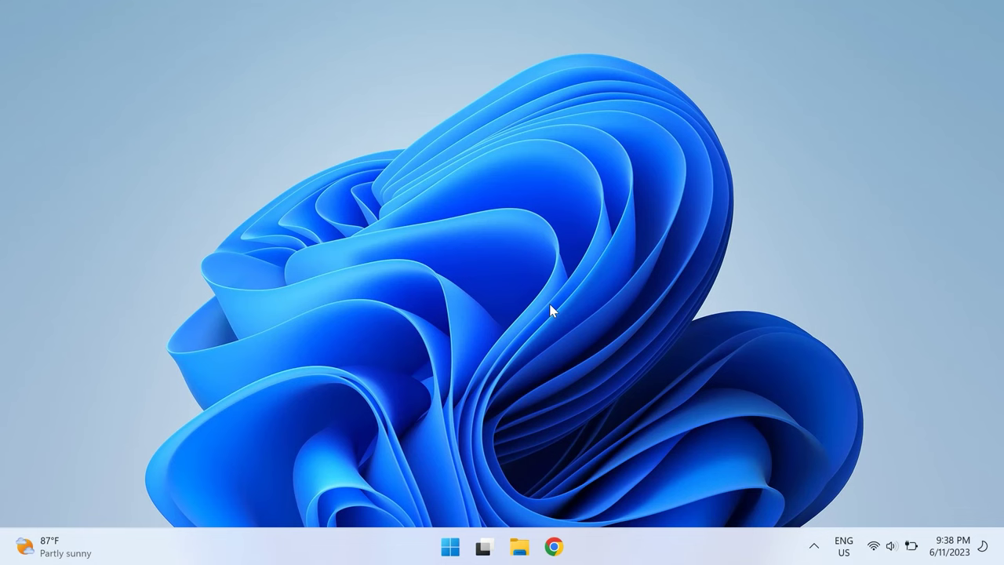
- Open System Configuration and apply a Selective startup with Load startup items turned off
{"action": "key", "text": "super+r"}
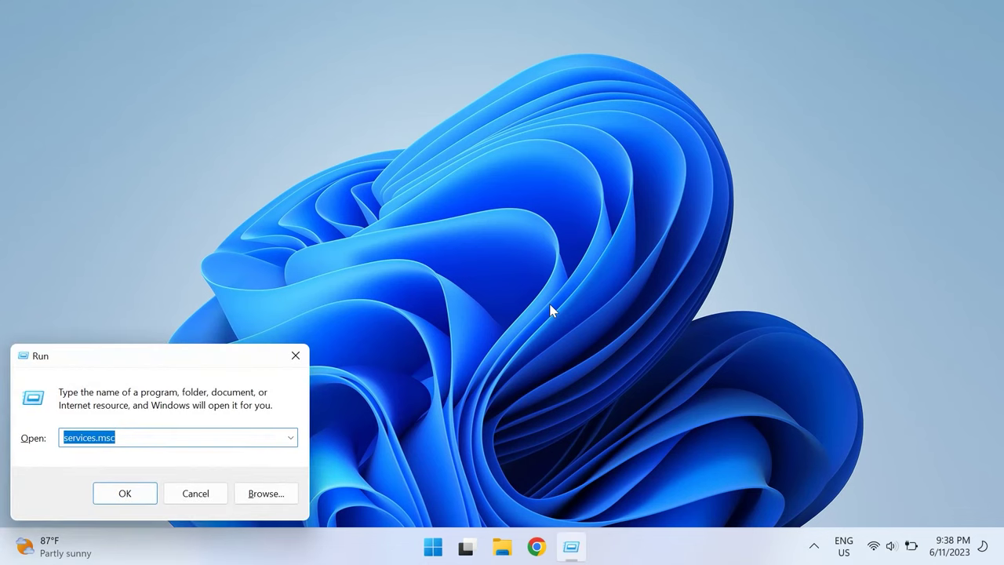
{"action": "type", "text": "msco"}
{"action": "key", "text": "Down"}
{"action": "key", "text": "Return"}
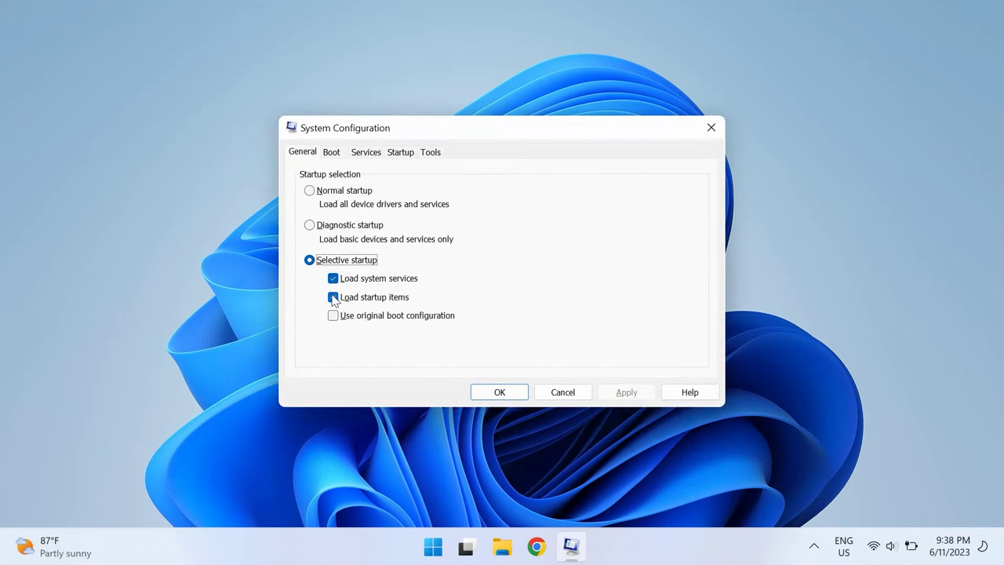
{"action": "left_click", "coordinate": [334, 298]}
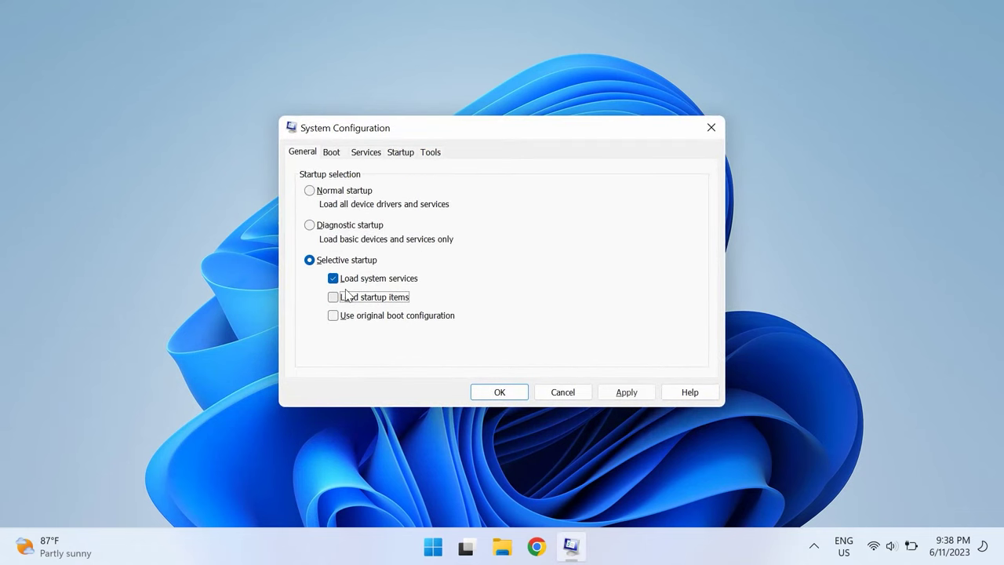
{"action": "left_click", "coordinate": [615, 394]}
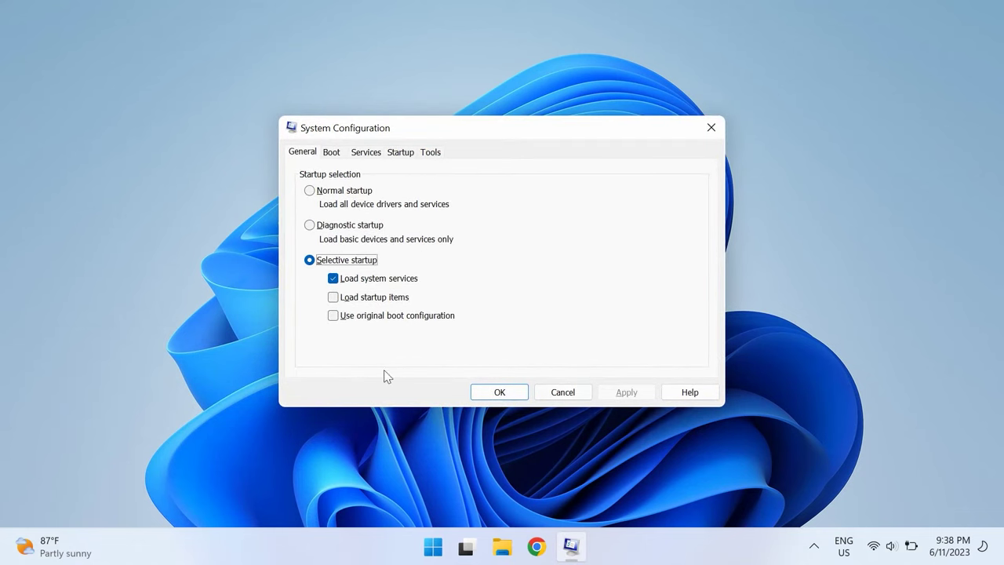
- Hide all Microsoft services in the System Configuration services list and disable all the remaining ones
{"action": "left_click", "coordinate": [367, 154]}
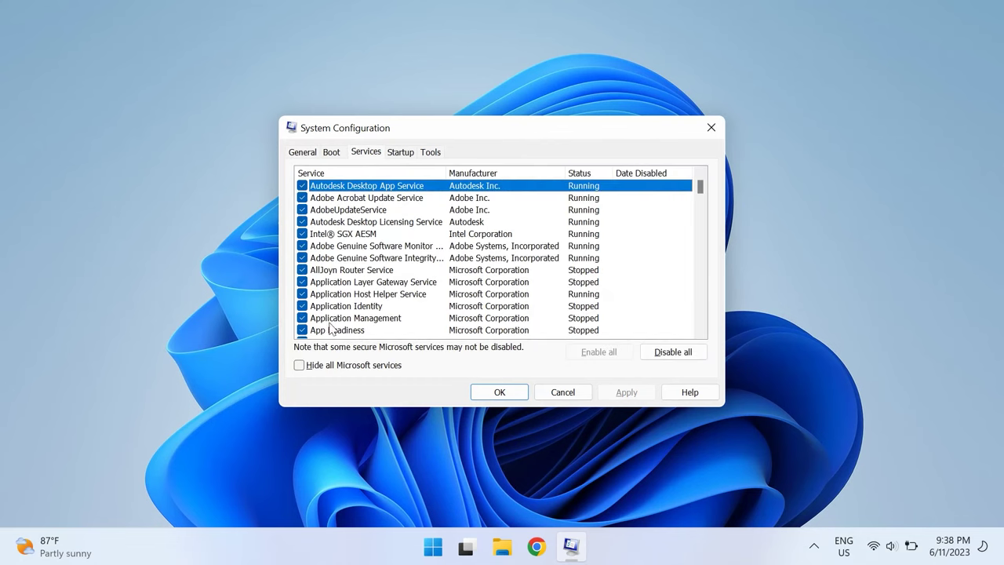
{"action": "left_click", "coordinate": [303, 369]}
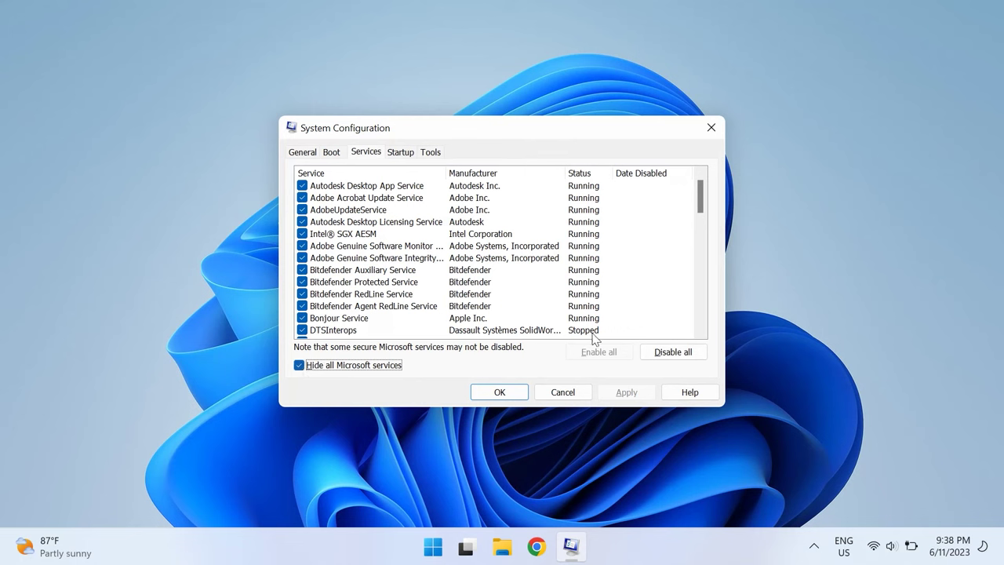
{"action": "left_click", "coordinate": [666, 355]}
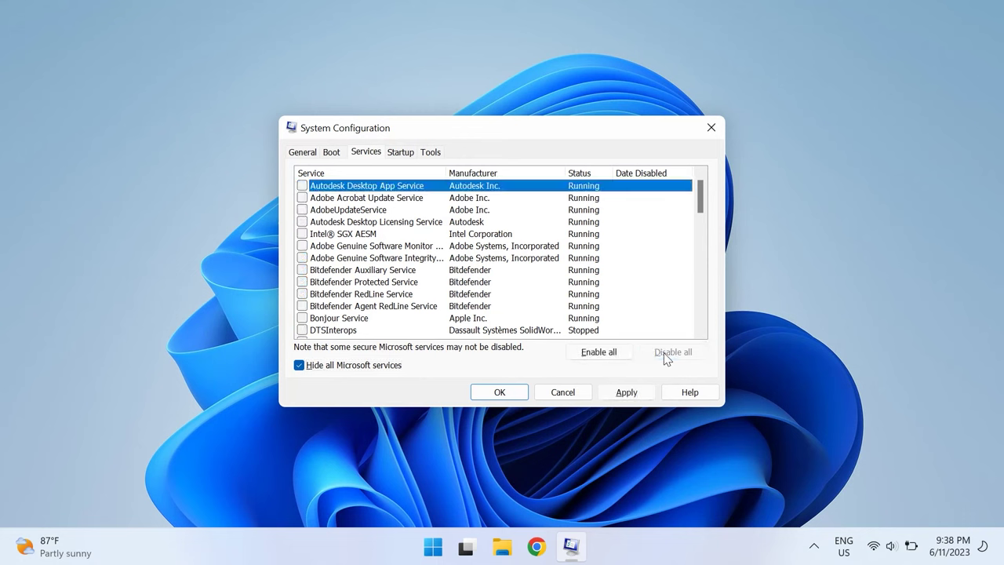
- Re-enable Autodesk Desktop App Service, Adobe Acrobat Update Service, AdobeUpdateService and Autodesk Desktop Licensing Service one at a time, applying each change
{"action": "left_click", "coordinate": [303, 186]}
{"action": "left_click", "coordinate": [617, 394]}
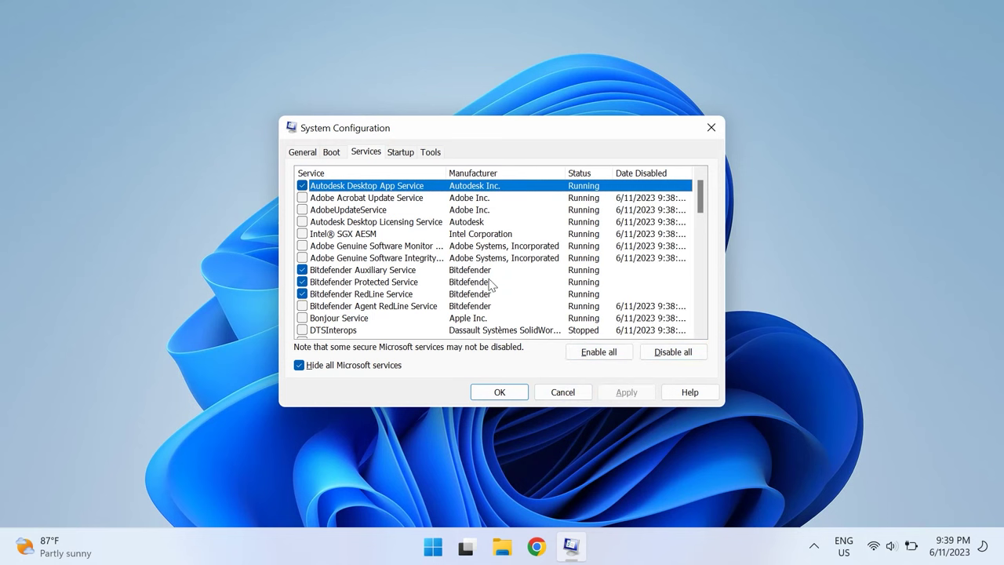
{"action": "left_click", "coordinate": [303, 198]}
{"action": "left_click", "coordinate": [623, 392]}
{"action": "left_click", "coordinate": [302, 210]}
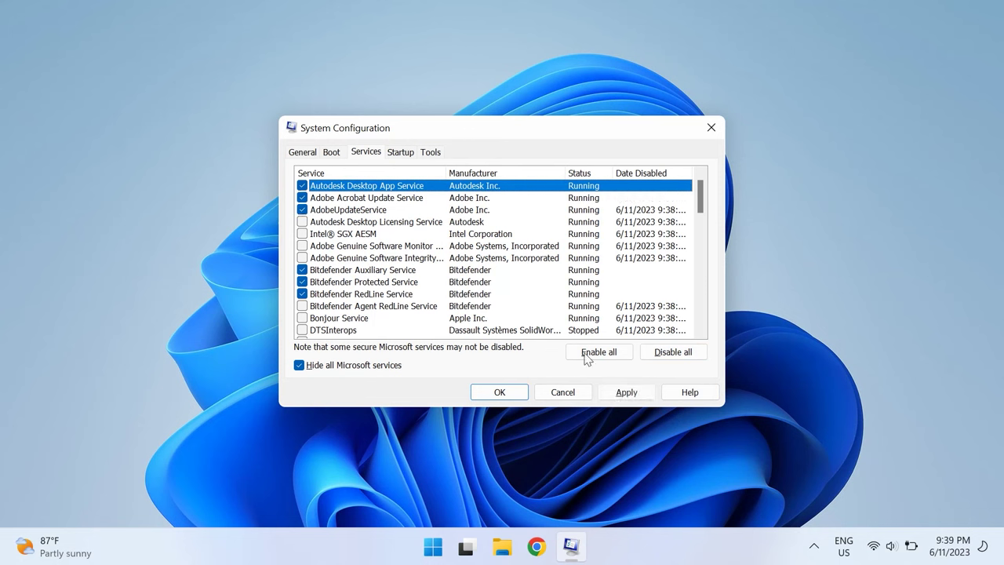
{"action": "left_click", "coordinate": [625, 391]}
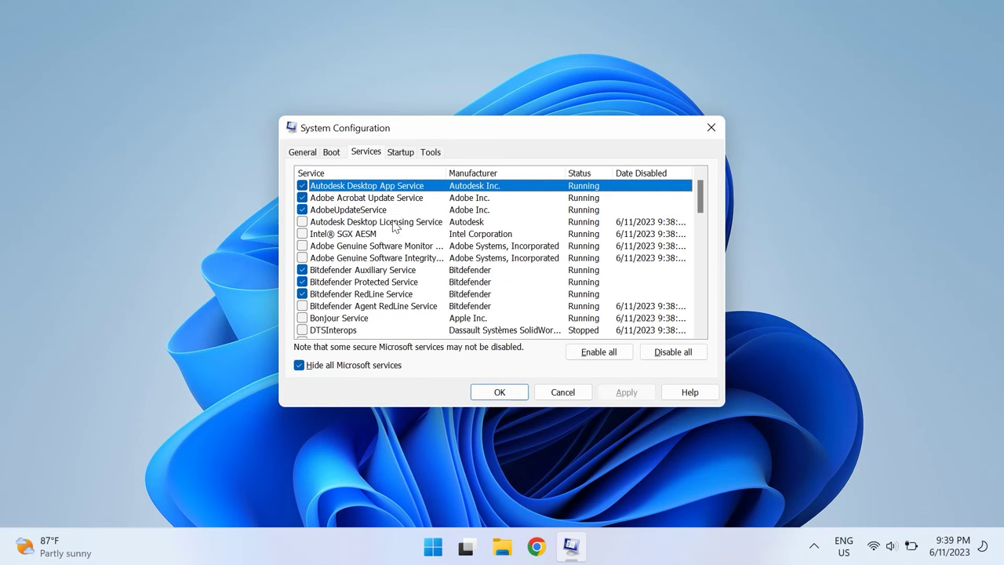
{"action": "left_click", "coordinate": [303, 222]}
{"action": "left_click", "coordinate": [623, 392]}
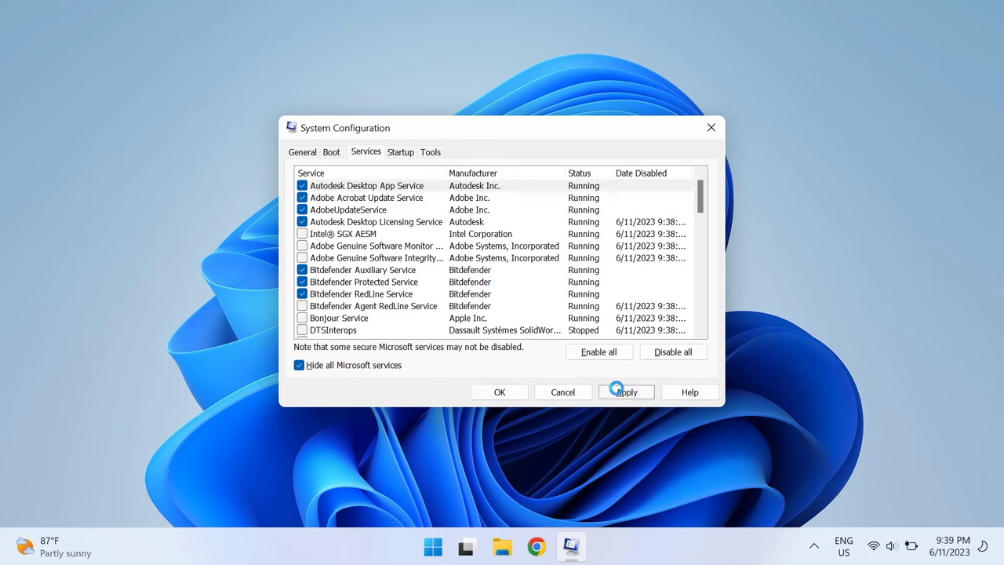
- Enable all the listed non-Microsoft services again and apply the change
{"action": "left_click", "coordinate": [600, 353]}
{"action": "left_click", "coordinate": [618, 392]}
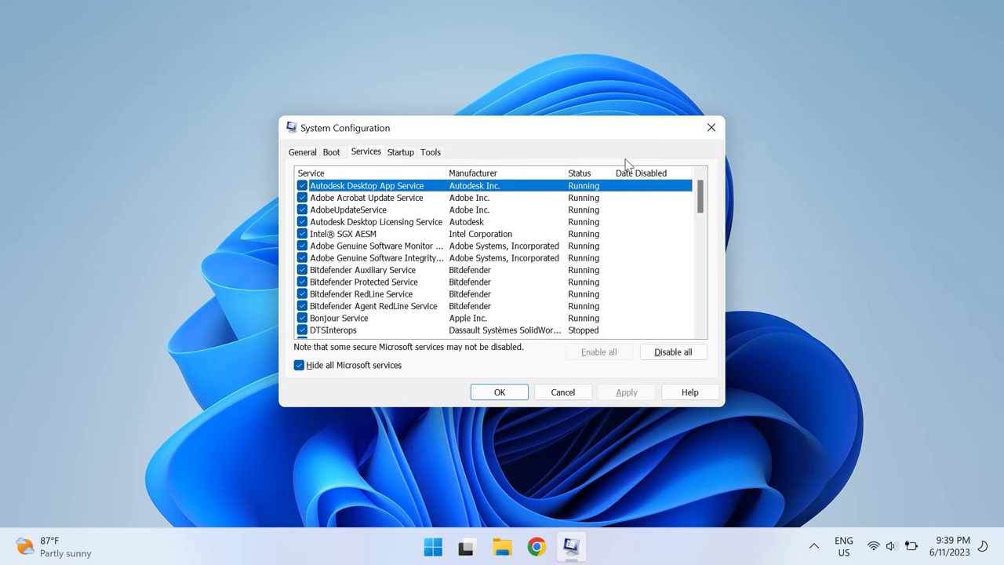
- Turn Load startup items back on under Selective startup, apply the change and close System Configuration
{"action": "left_click", "coordinate": [302, 153]}
{"action": "left_click", "coordinate": [383, 297]}
{"action": "left_click", "coordinate": [625, 393]}
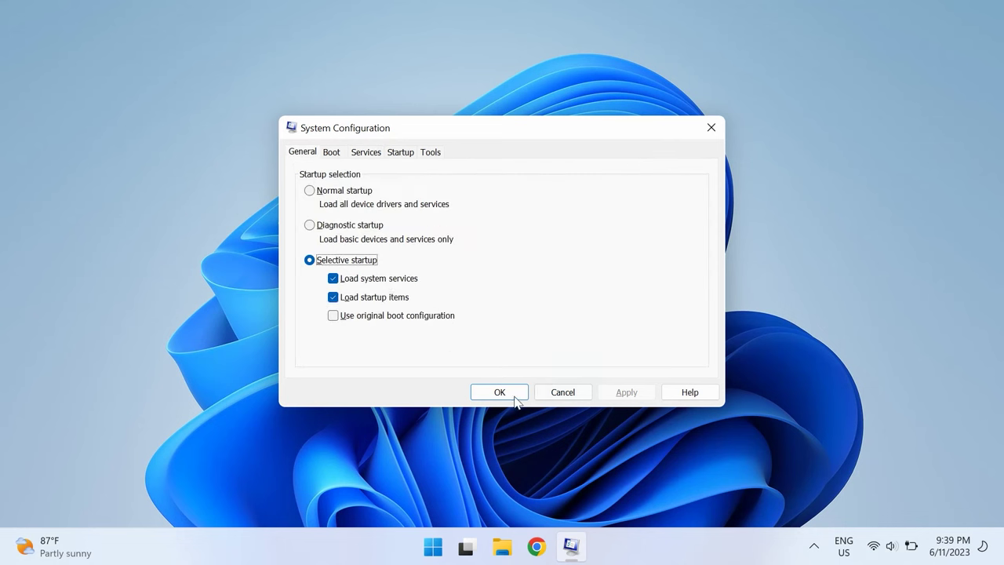
{"action": "left_click", "coordinate": [512, 394]}
{"action": "left_click", "coordinate": [625, 218]}
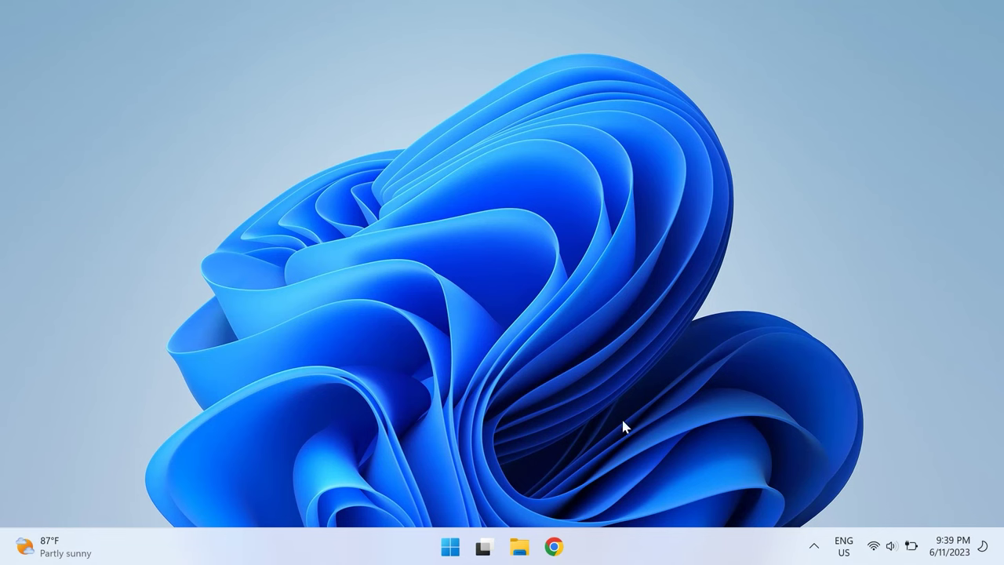
- Find and open IObit Uninstaller, and dismiss its anniversary sale offer
{"action": "left_click", "coordinate": [442, 535]}
{"action": "type", "text": "i"}
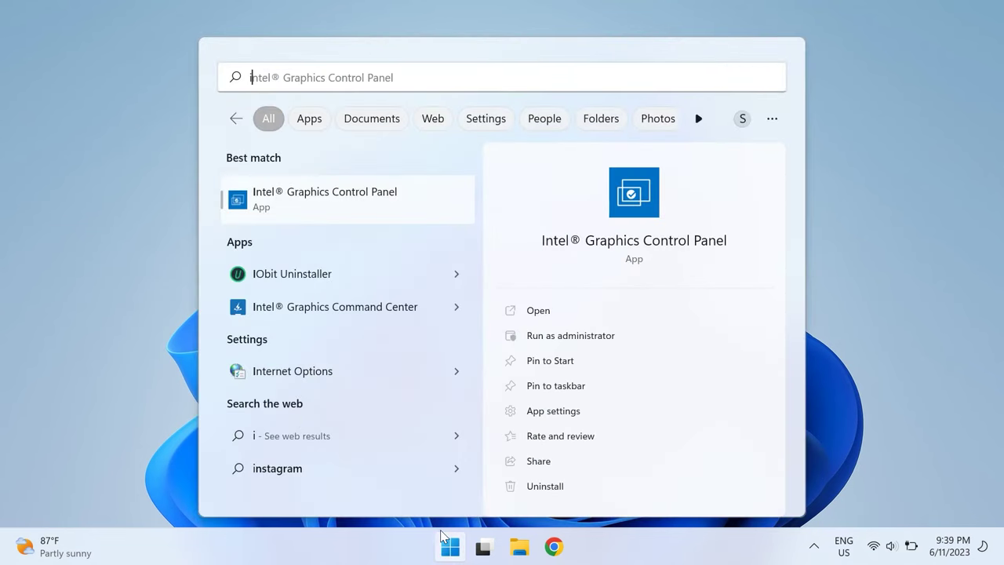
{"action": "left_click", "coordinate": [353, 281]}
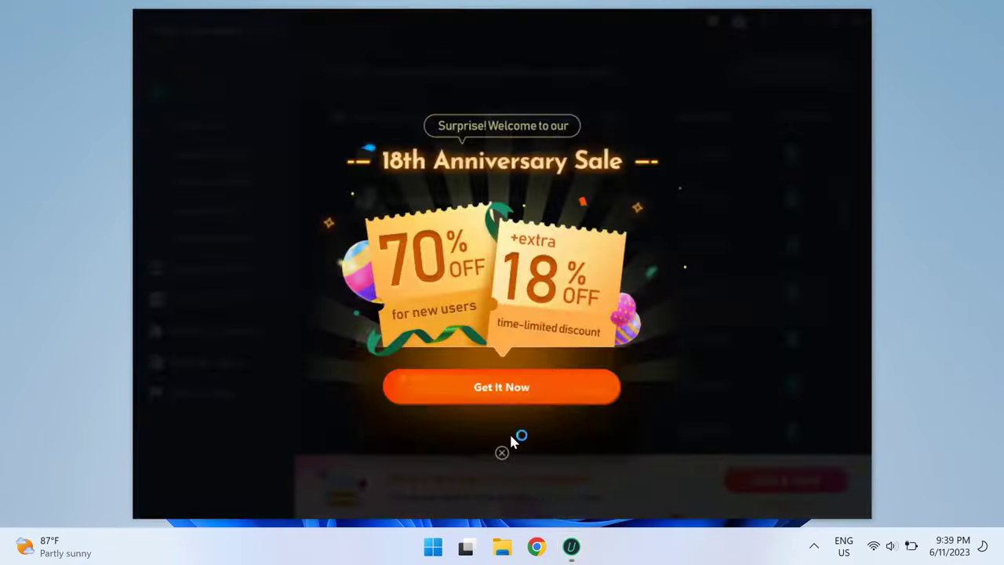
{"action": "left_click", "coordinate": [503, 449]}
- Select Car Mechanic Simulator 2021 Demo in the program list and confirm uninstalling it
{"action": "scroll", "coordinate": [331, 246], "scroll_direction": "down", "scroll_amount": 5}
{"action": "double_click", "coordinate": [384, 290]}
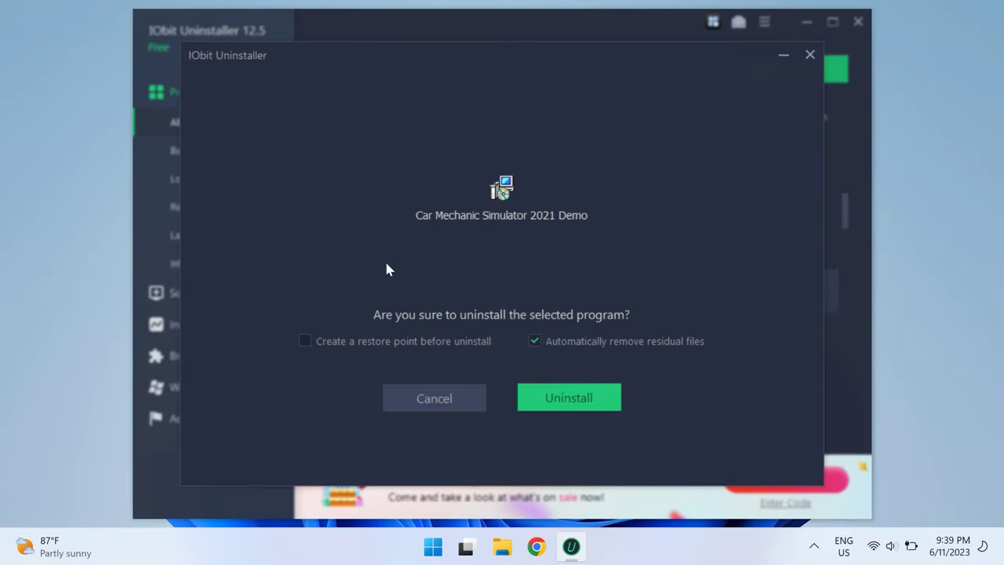
{"action": "left_click", "coordinate": [560, 397]}
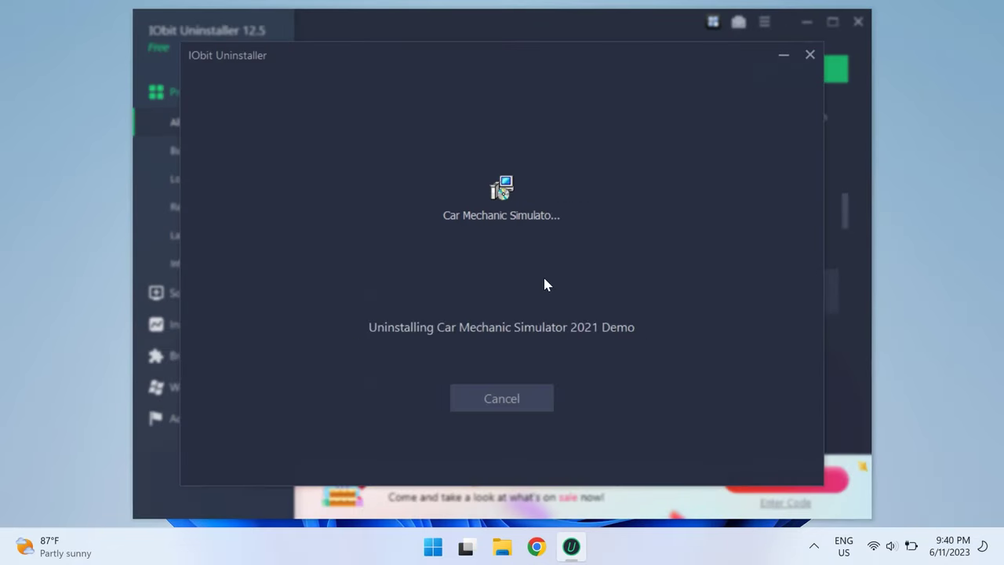